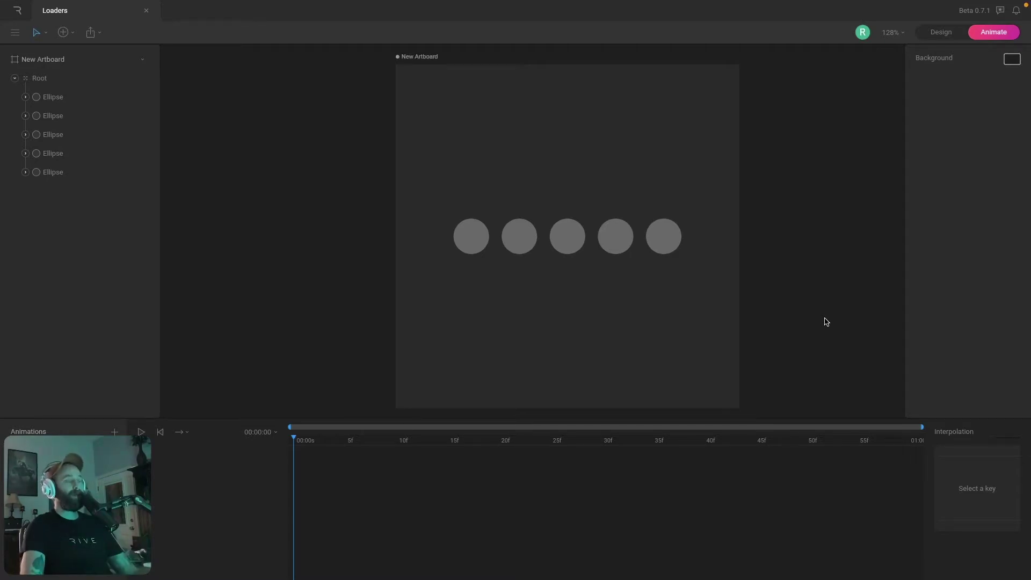
Step: Animate the first ellipse's Y position with keys of 96.1 at frame 0, 402.4 at frame 30 and 96.1 at one second
click(29, 79)
click(485, 226)
drag(471, 195, 473, 299)
click(600, 441)
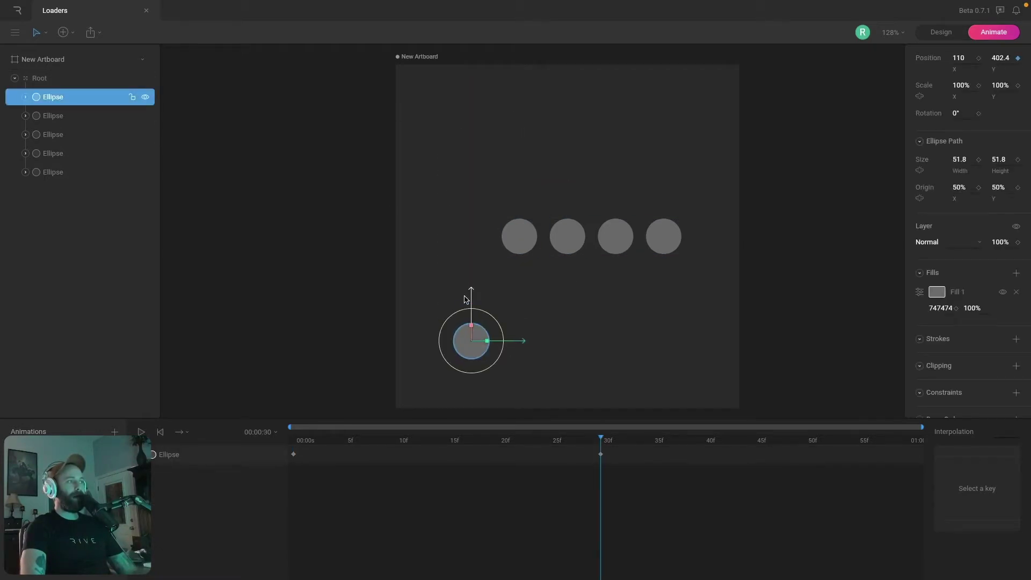
click(916, 441)
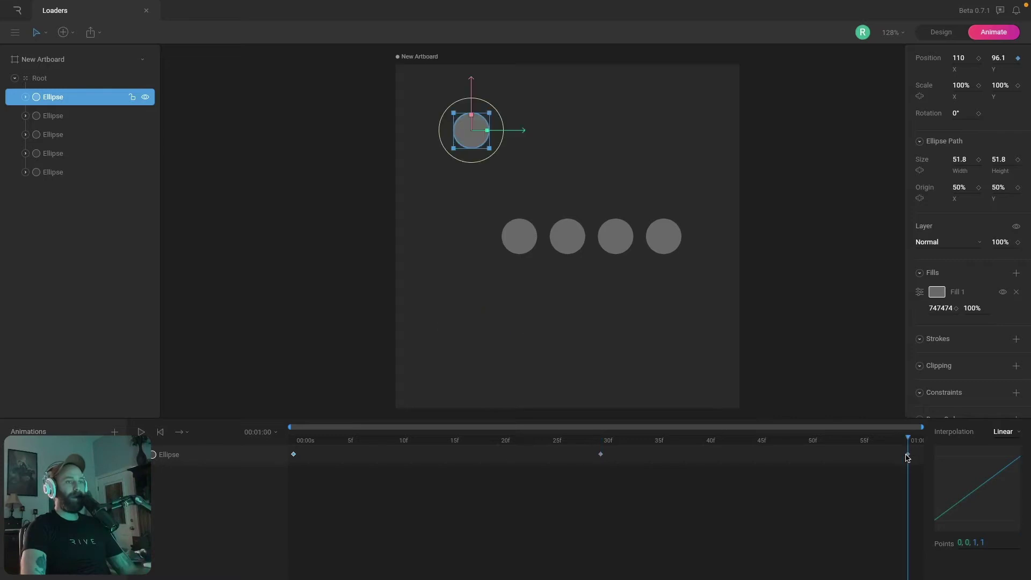
Step: Set the animation's playback mode to Loop and play the first ellipse's bounce
click(182, 432)
click(206, 475)
click(357, 302)
key(space)
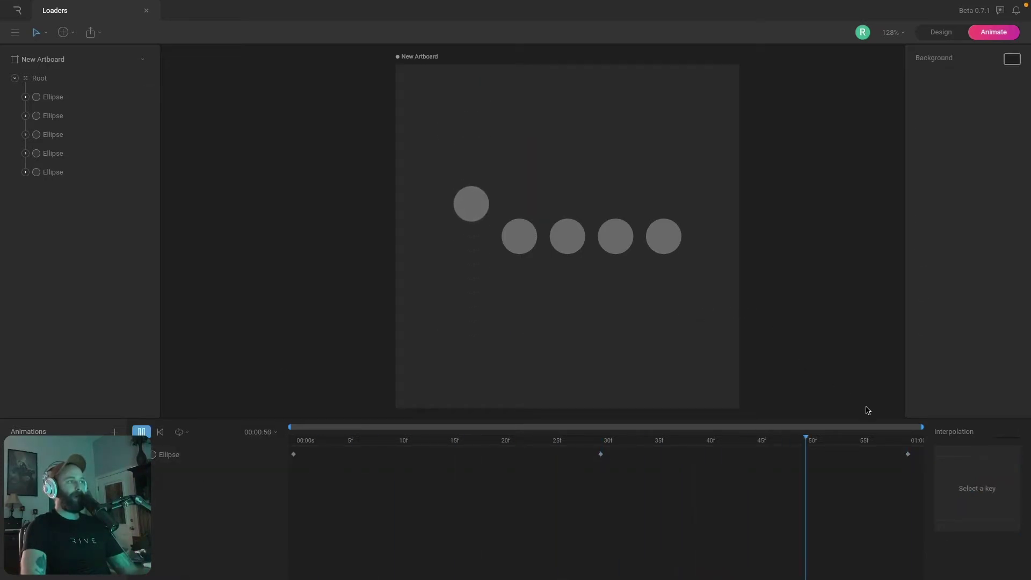
Step: Compare the first ellipse's pose on the animation's first and last frames
click(908, 442)
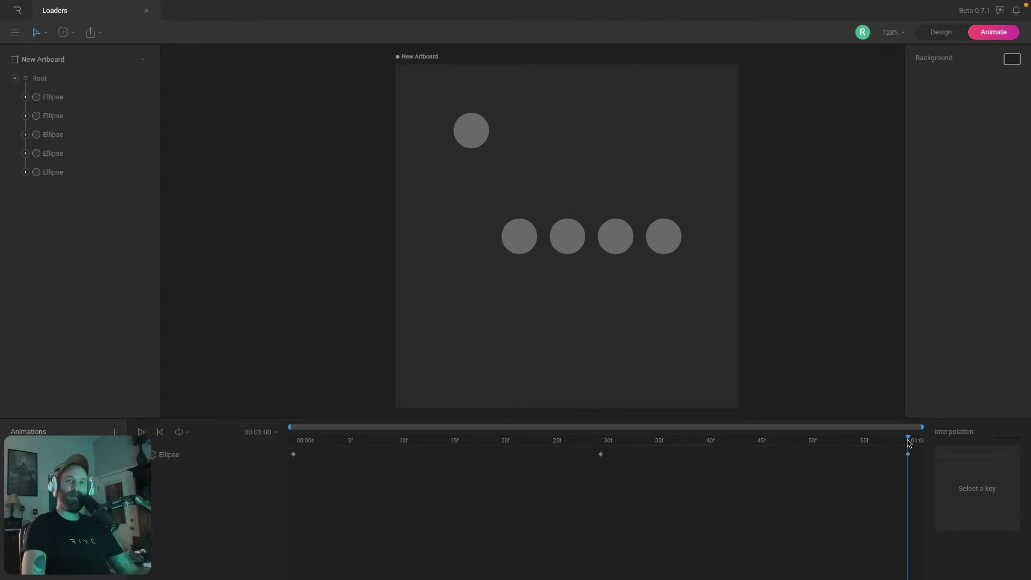
click(294, 442)
click(905, 442)
click(303, 441)
Step: Set all three position keys of the first ellipse to Cubic interpolation and preview the eased bounce
drag(907, 458, 276, 496)
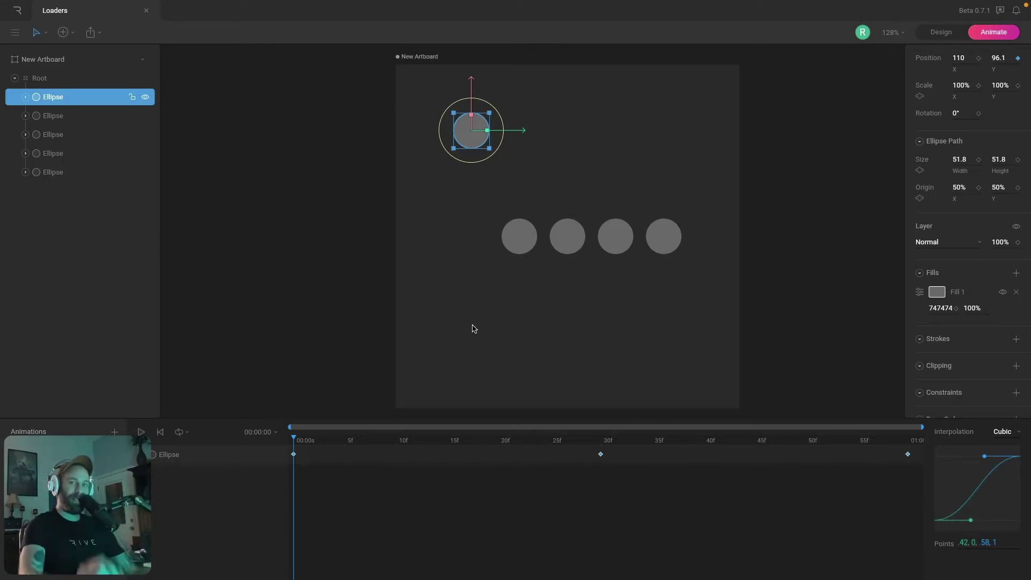
click(664, 489)
key(space)
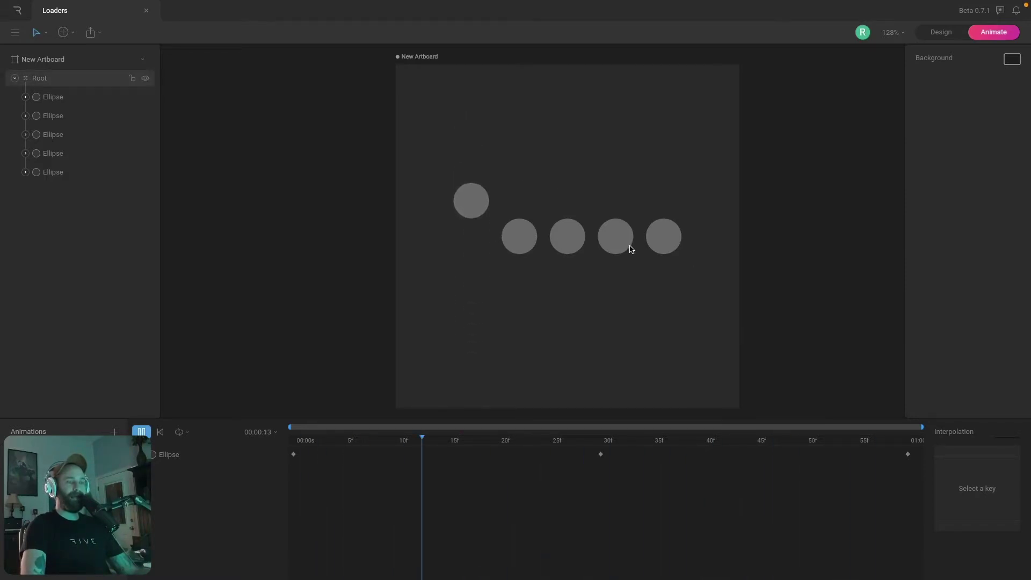
key(space)
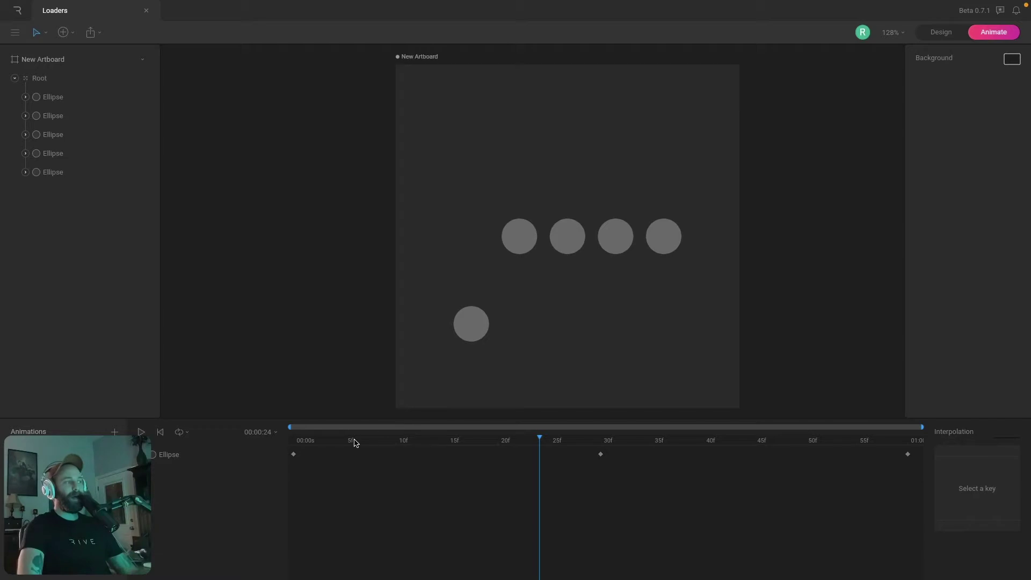
Step: Copy the first ellipse's three position keys and paste them onto the other four ellipses starting at frame 0
drag(344, 440, 269, 440)
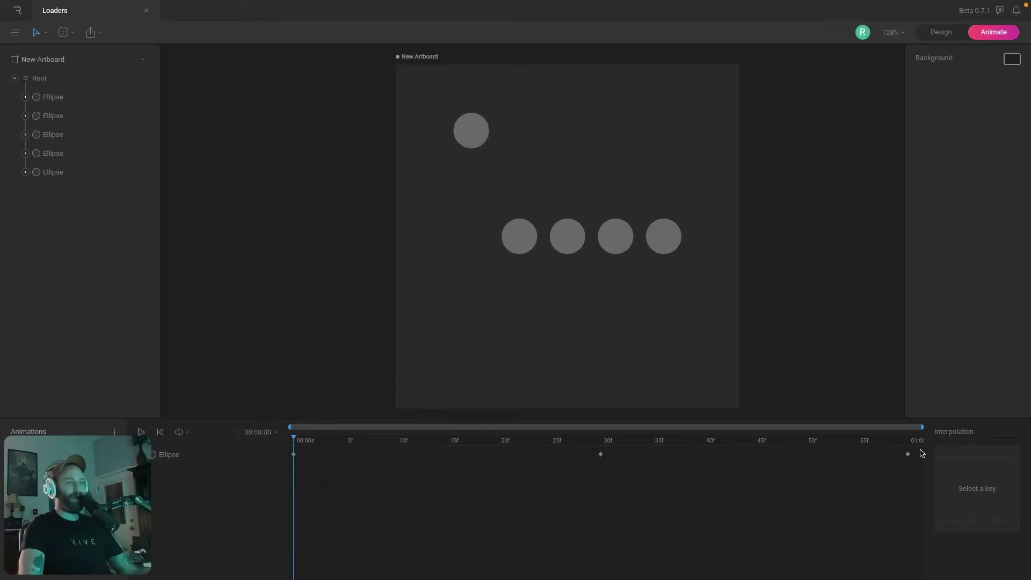
drag(922, 453, 290, 503)
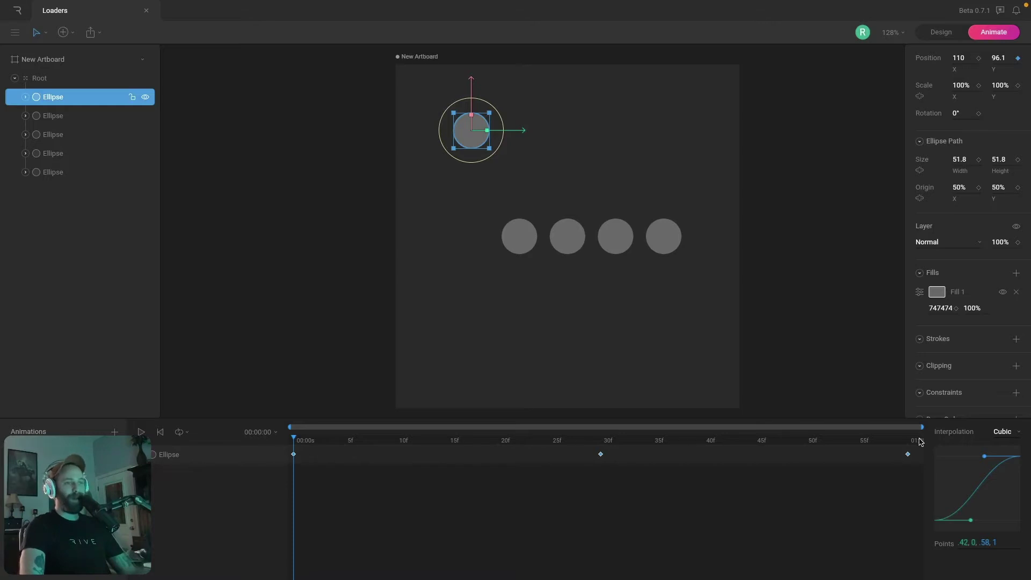
click(83, 118)
shift+click(75, 176)
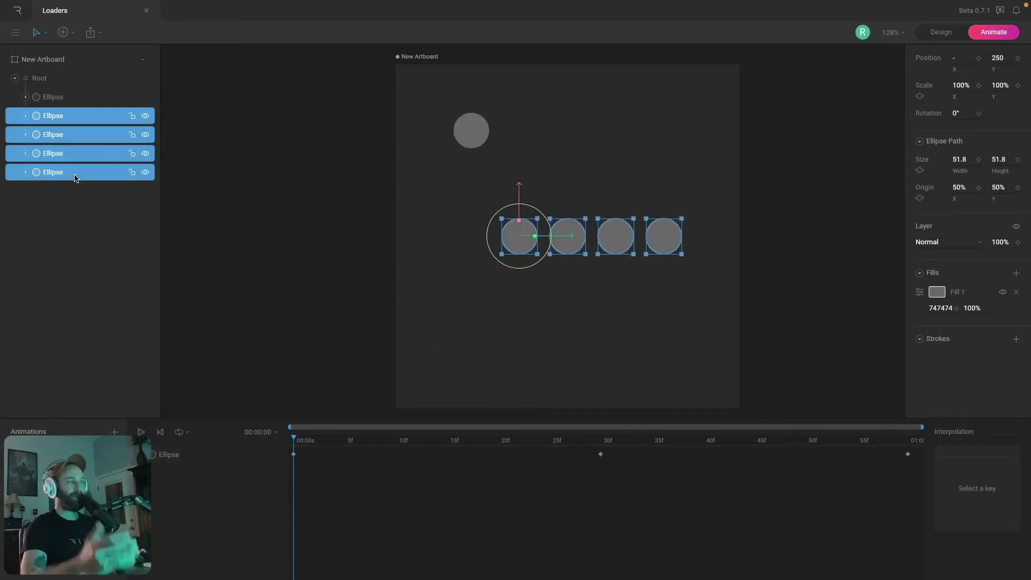
key(ctrl+v)
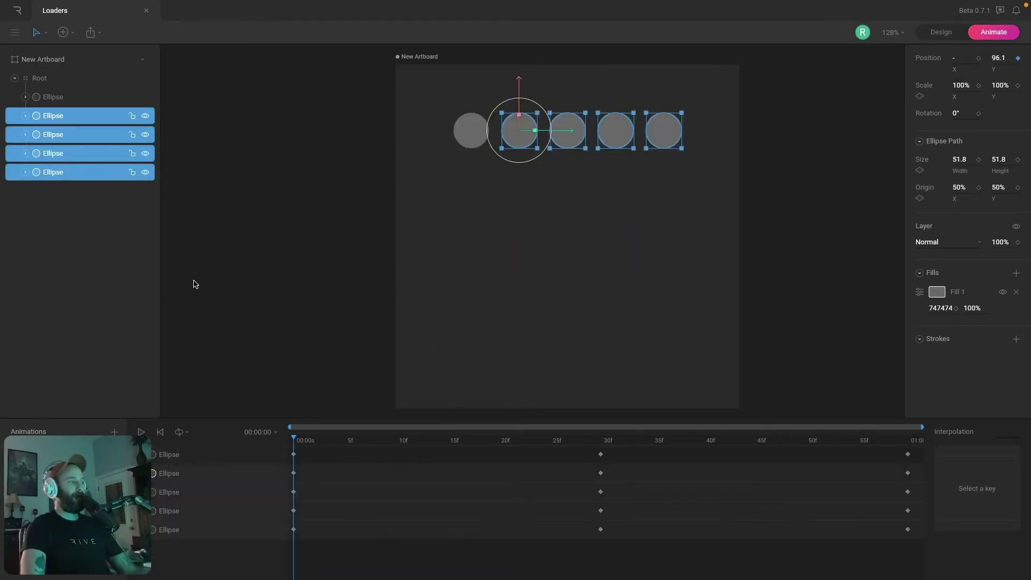
Step: Play the animation of all five ellipses and return to frame 0
click(639, 326)
key(space)
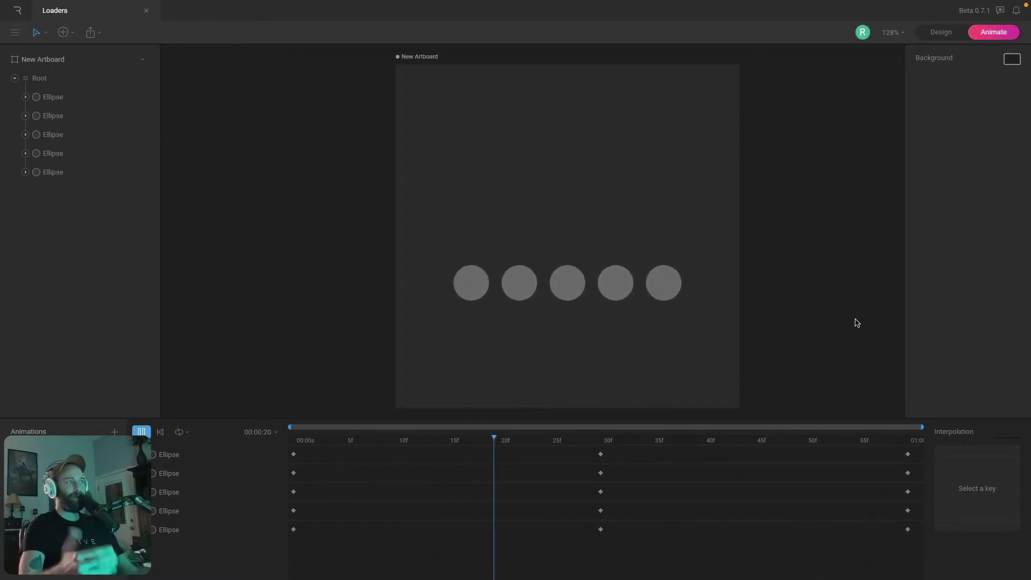
click(286, 444)
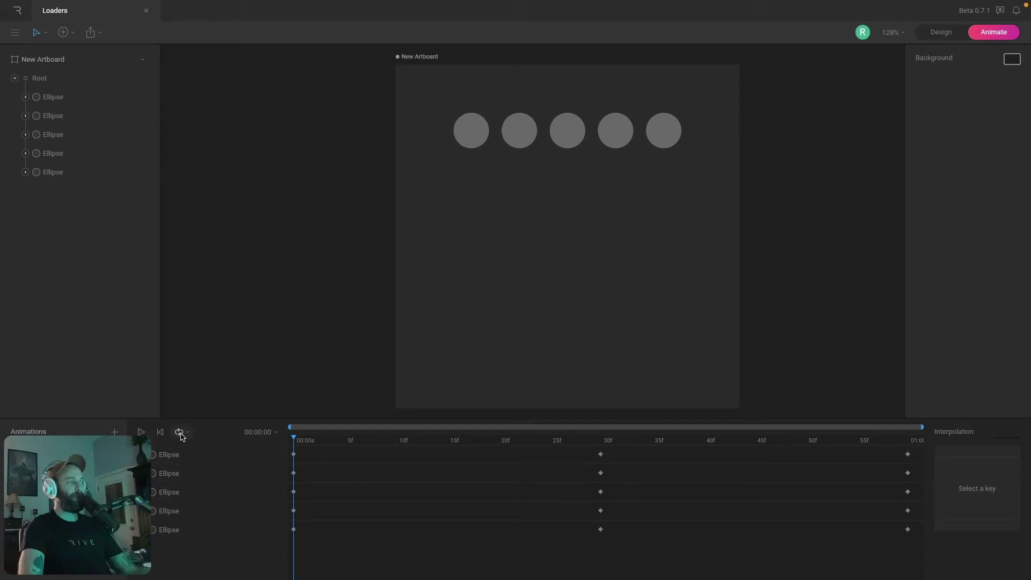
Step: Set the animation's duration to 5 seconds and show the whole duration in the timeline
click(260, 432)
click(328, 484)
text(5)
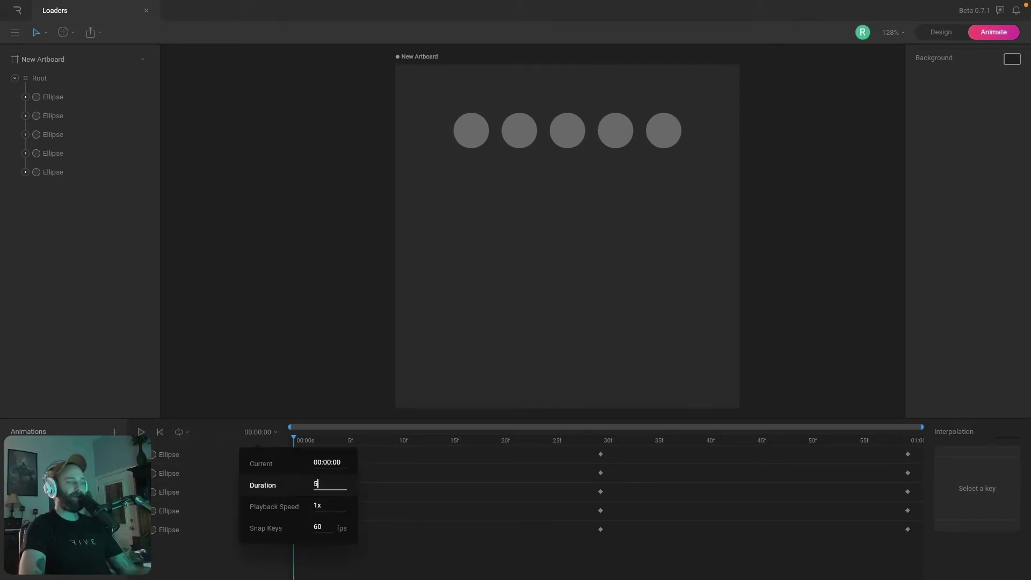
key(Return)
drag(415, 426, 922, 426)
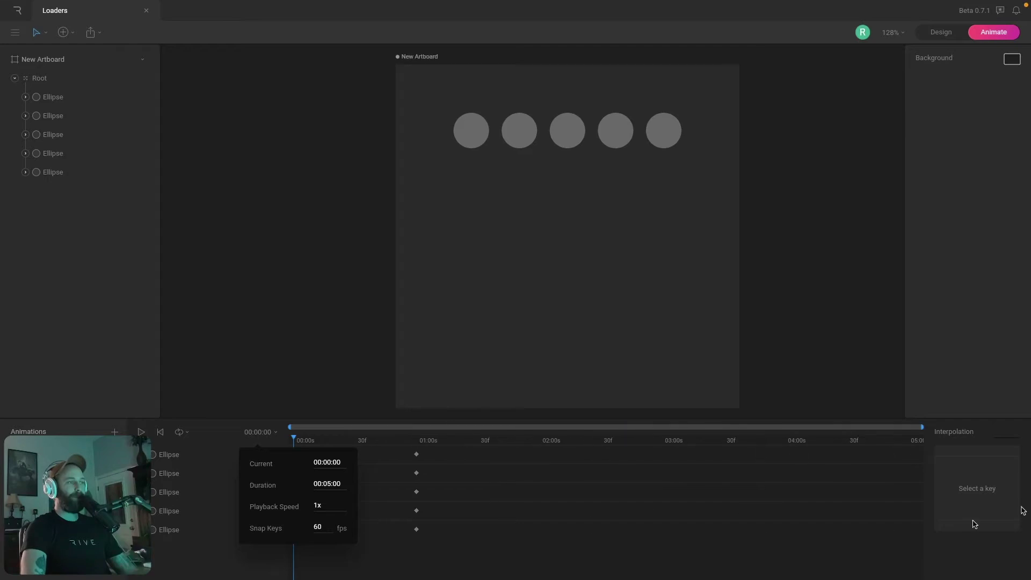
click(577, 520)
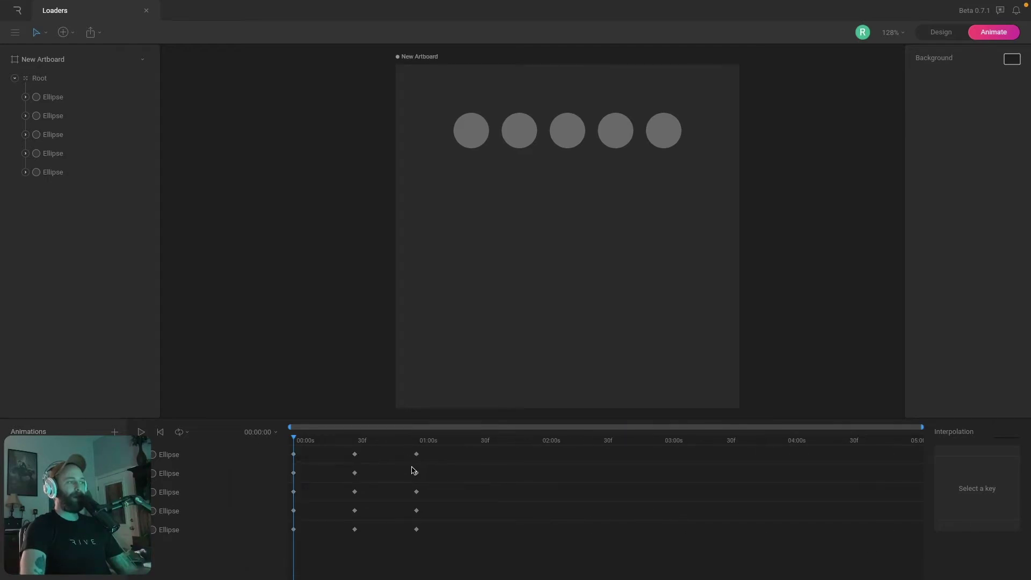
Step: Move all keys of the five ellipses together so that they run from 2 to 3 seconds
drag(444, 458, 210, 560)
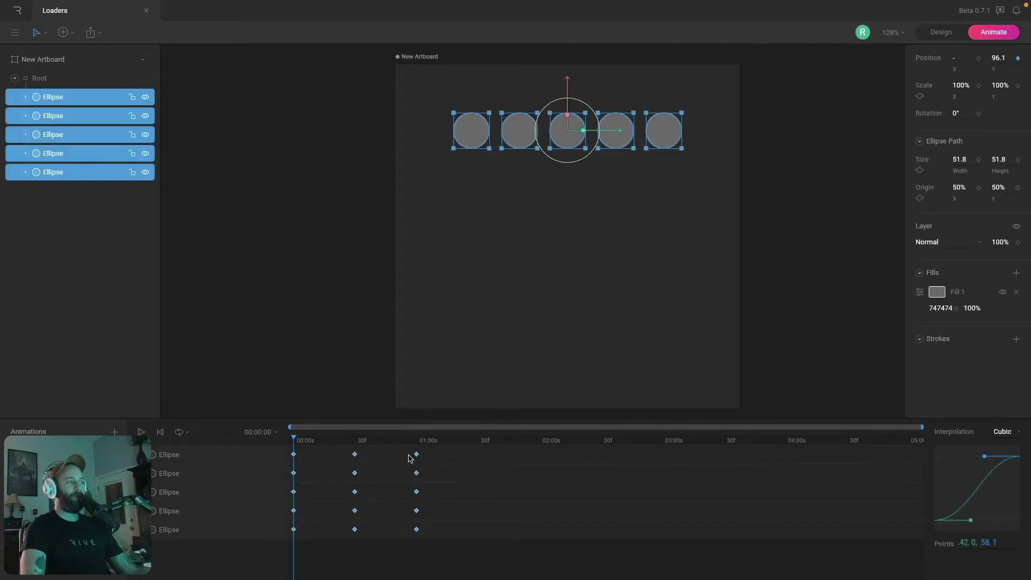
drag(419, 457, 664, 473)
click(269, 451)
click(262, 433)
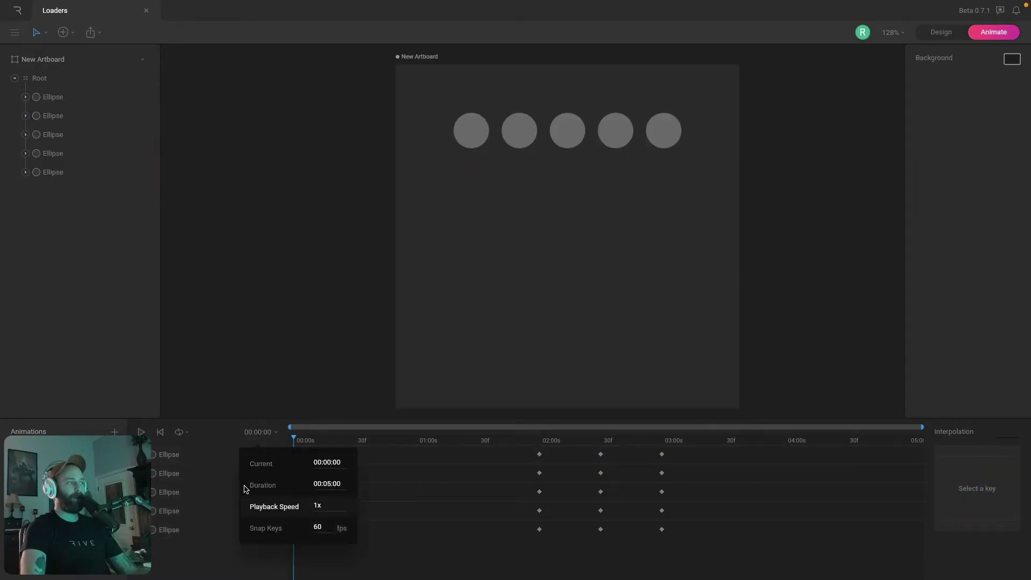
Step: Enable the work area, limit it to 2 to 3 seconds, and place the playhead at its start
click(192, 435)
click(212, 539)
drag(417, 443, 664, 443)
mouse_move(295, 449)
mouse_down()
mouse_move(403, 444)
mouse_move(539, 467)
mouse_up()
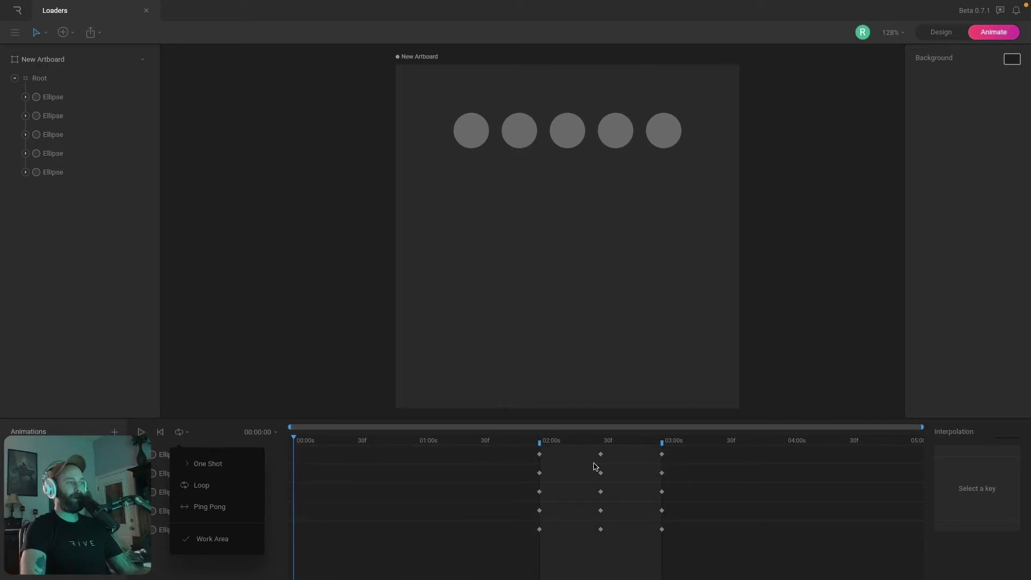
click(703, 476)
click(540, 441)
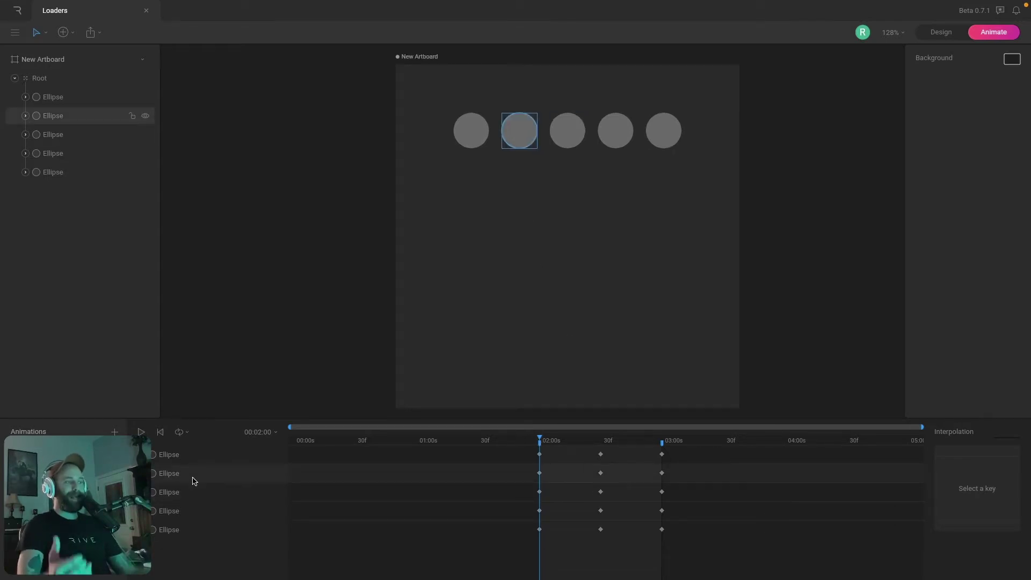
Step: Select the five ellipses one by one across the artboard to match each with its timeline row
drag(522, 470, 728, 547)
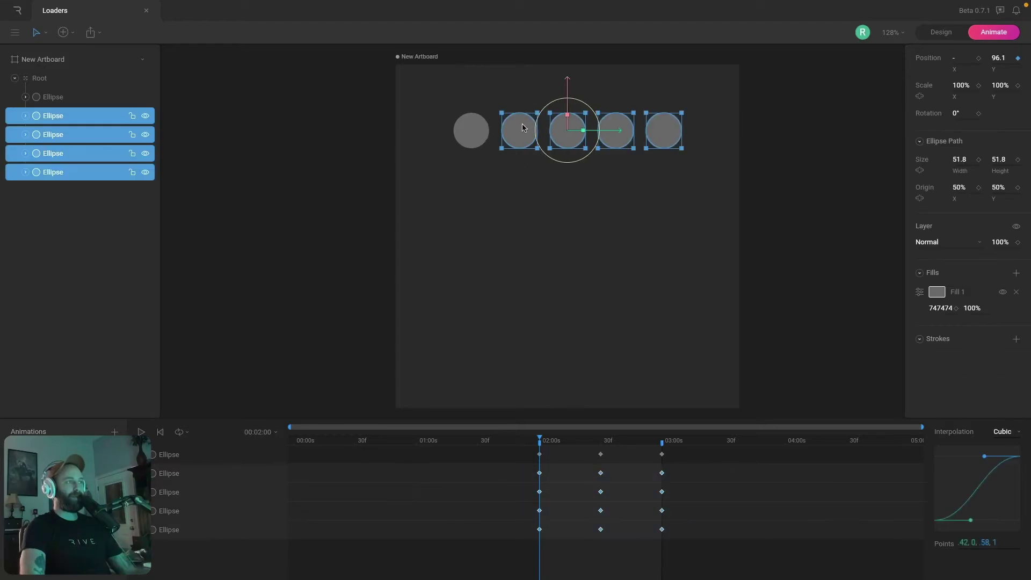
click(520, 164)
click(488, 140)
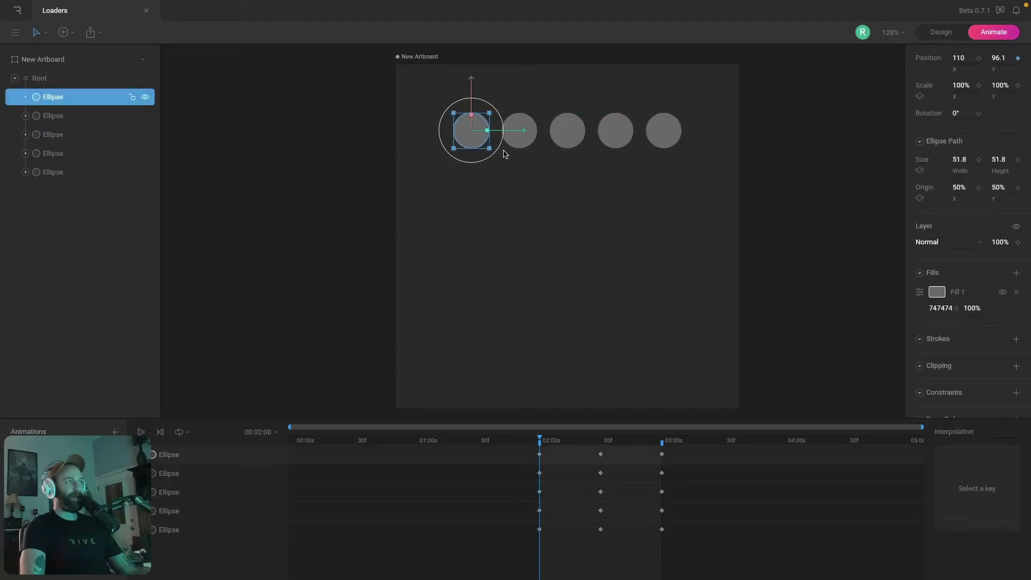
click(519, 142)
click(577, 141)
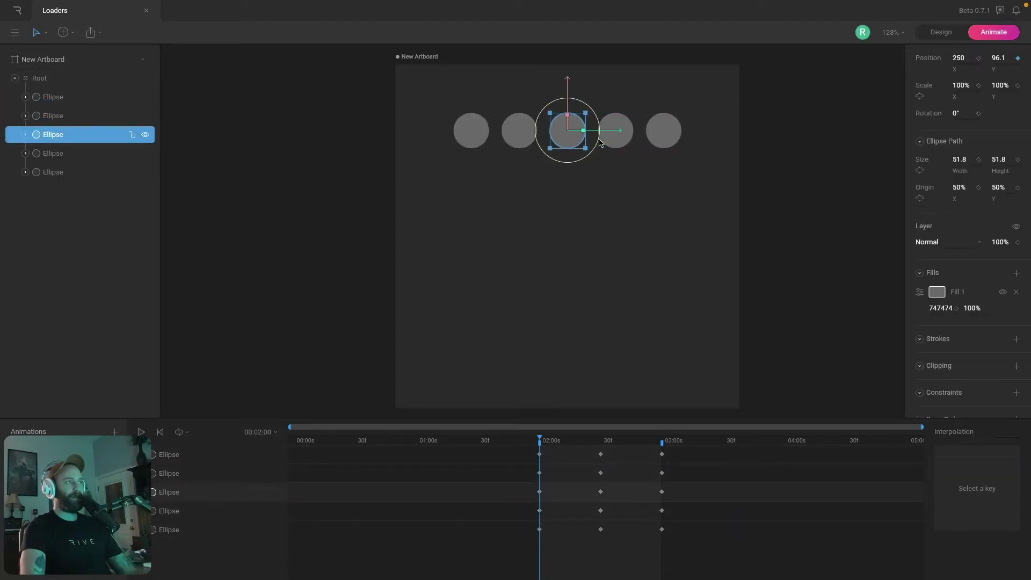
click(622, 141)
click(665, 141)
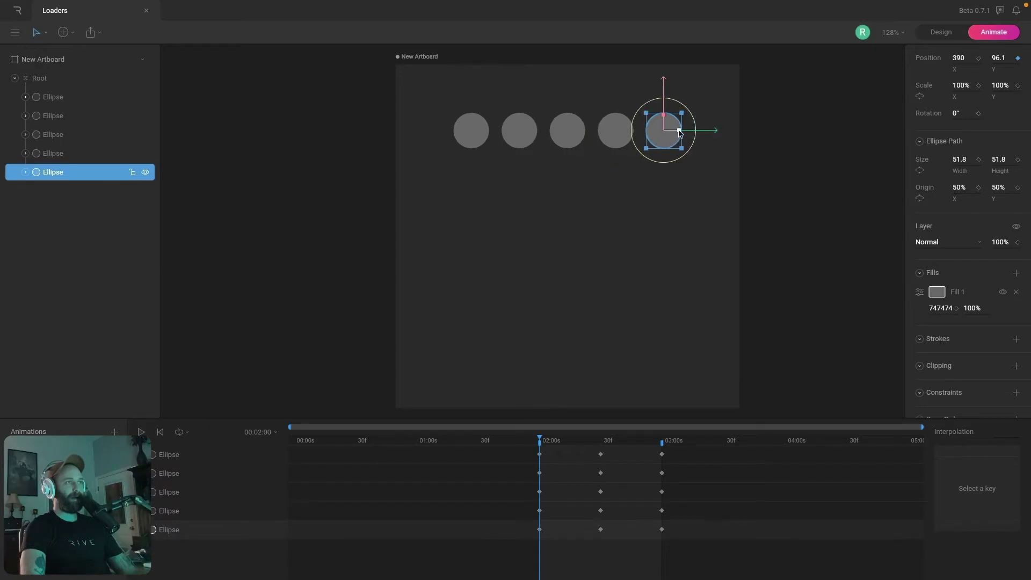
Step: Stagger the keys of the second to fifth ellipses, delaying each row about 5 frames after the row above it
drag(524, 468, 753, 537)
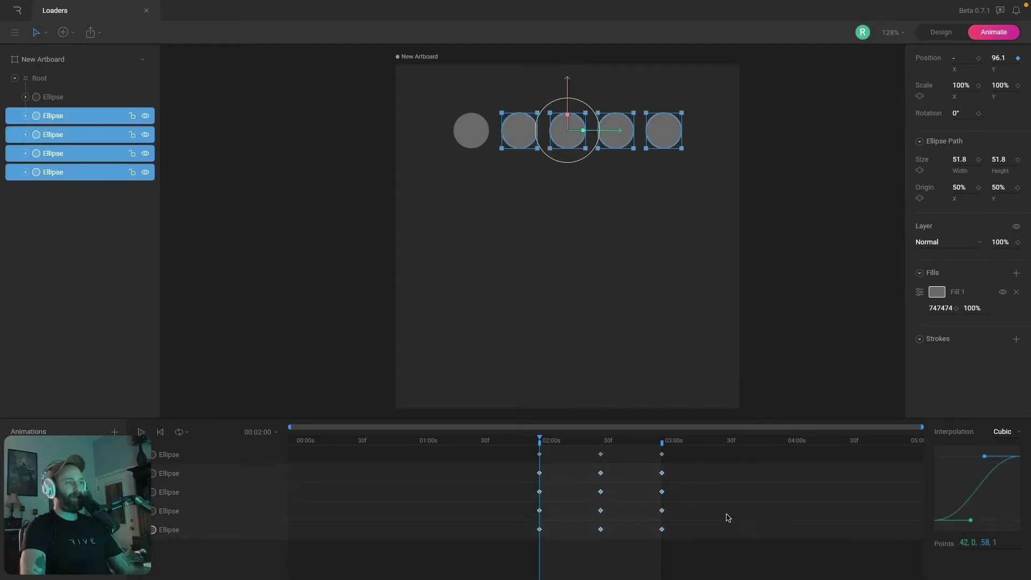
drag(663, 476, 672, 476)
drag(516, 482, 775, 541)
drag(672, 492, 684, 493)
drag(552, 502, 697, 514)
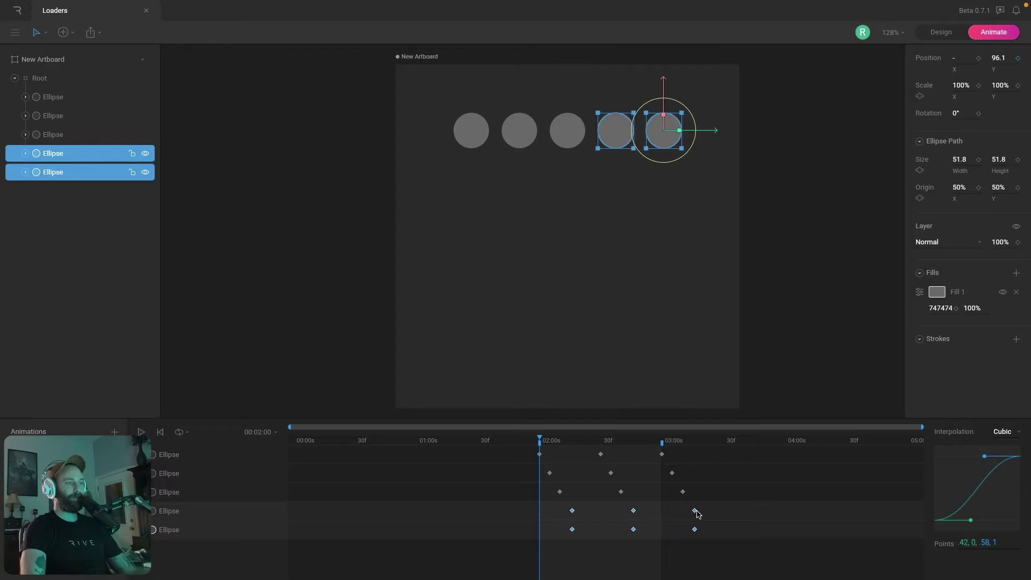
drag(585, 526, 772, 546)
drag(697, 531, 706, 532)
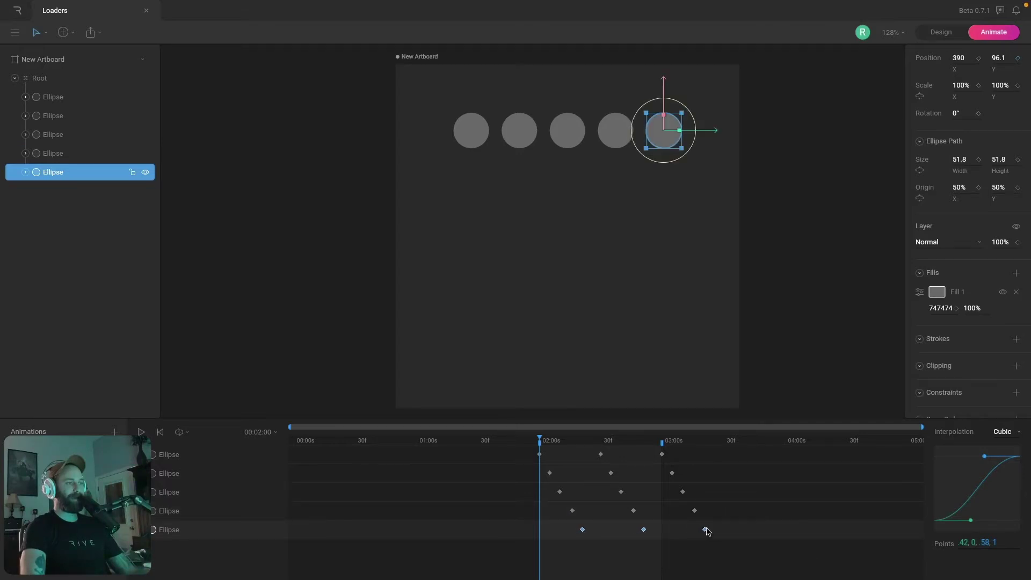
click(580, 544)
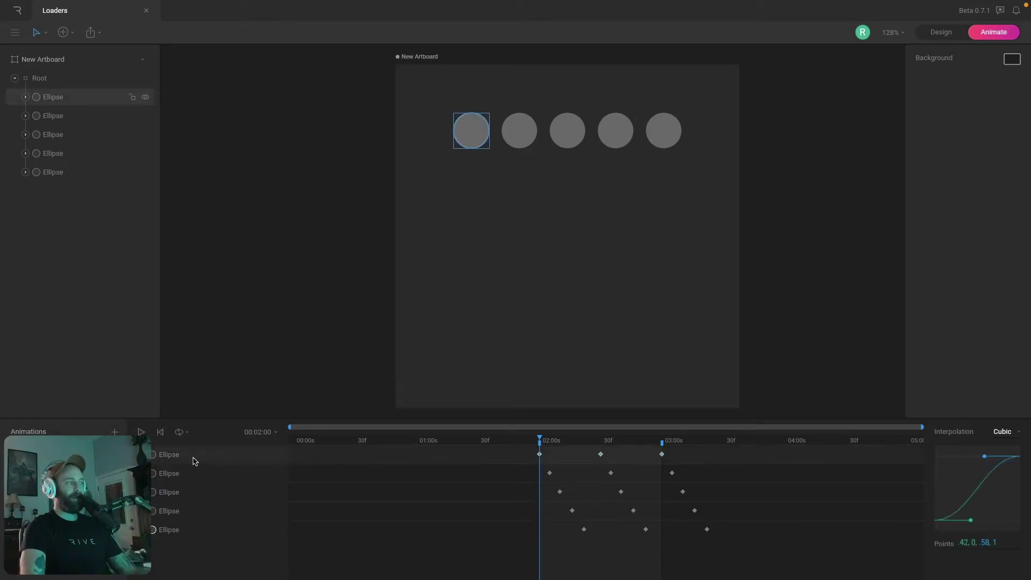
Step: Scrub through the work area and compare the ellipses' poses at its start and end, 2 and 3 seconds
click(566, 460)
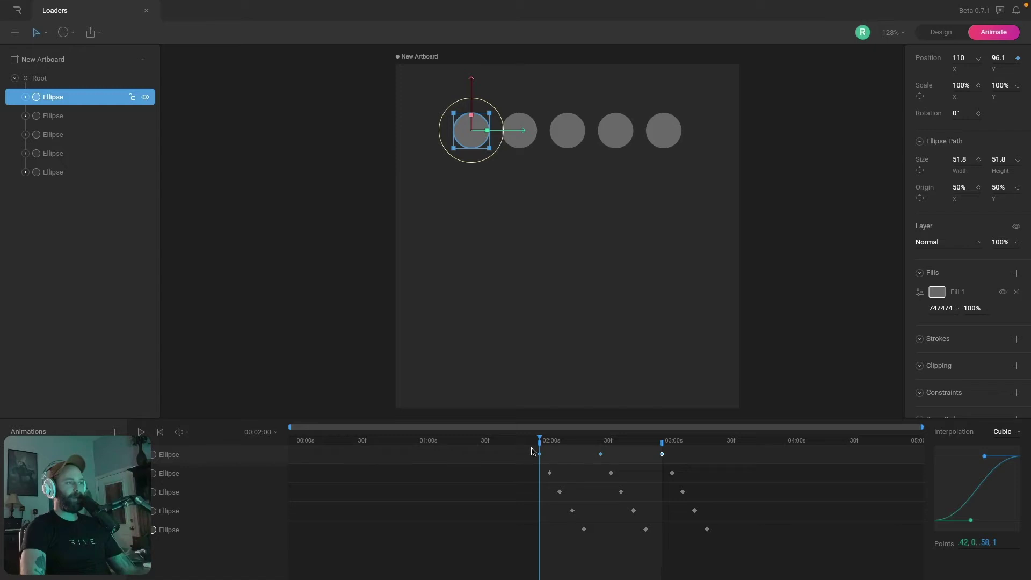
drag(541, 441, 611, 442)
drag(618, 443, 672, 443)
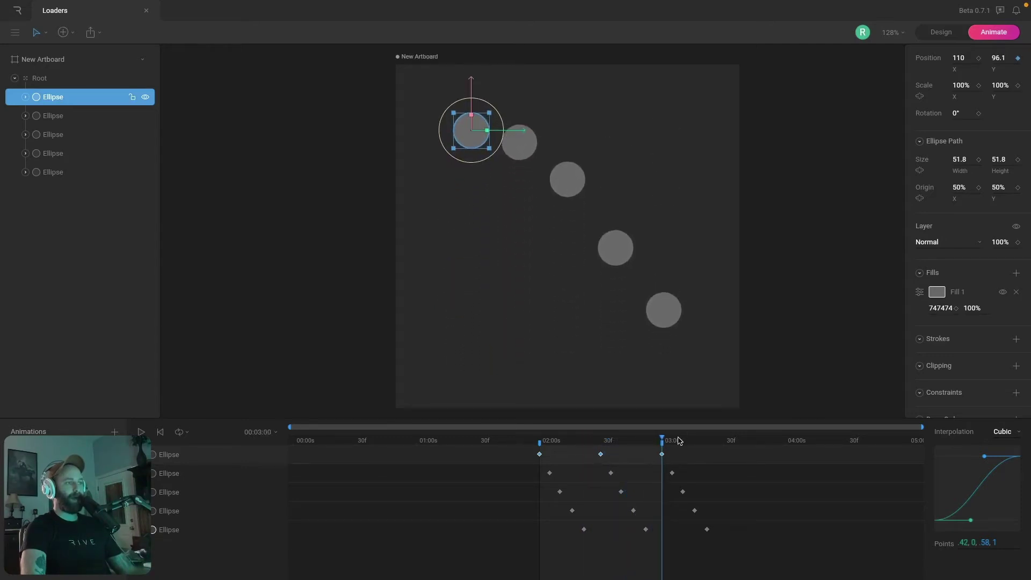
click(590, 448)
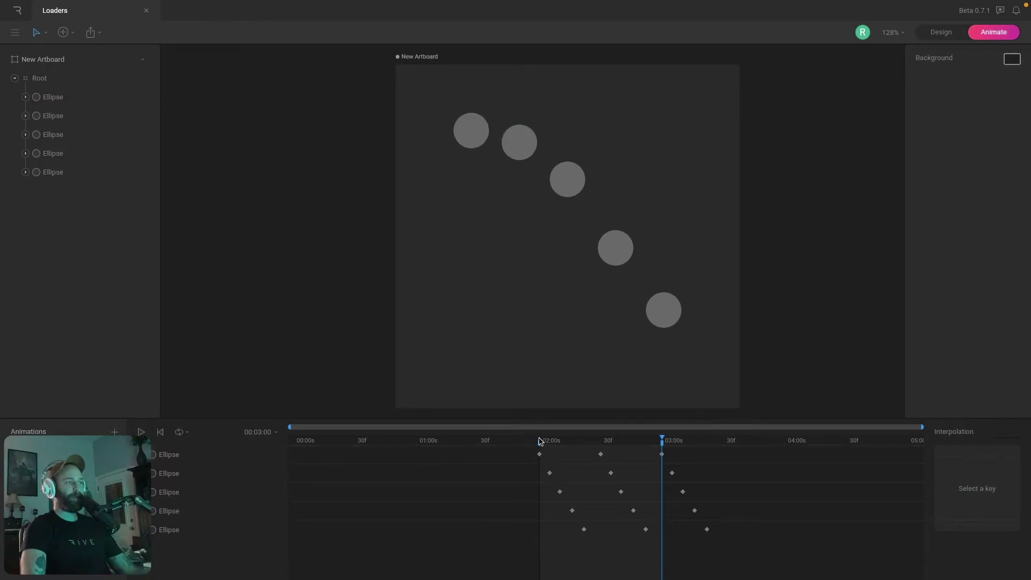
click(541, 441)
click(665, 441)
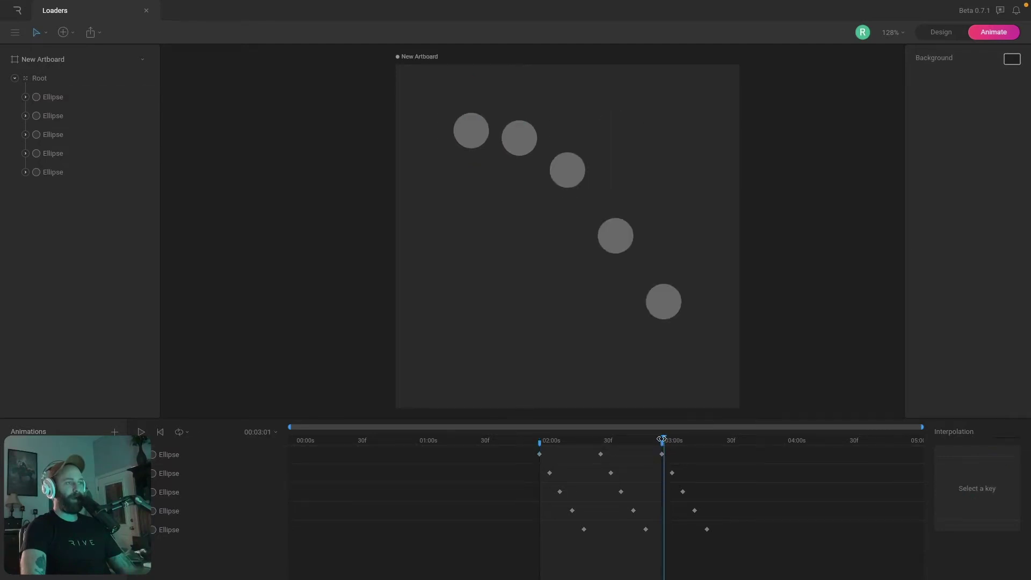
click(662, 441)
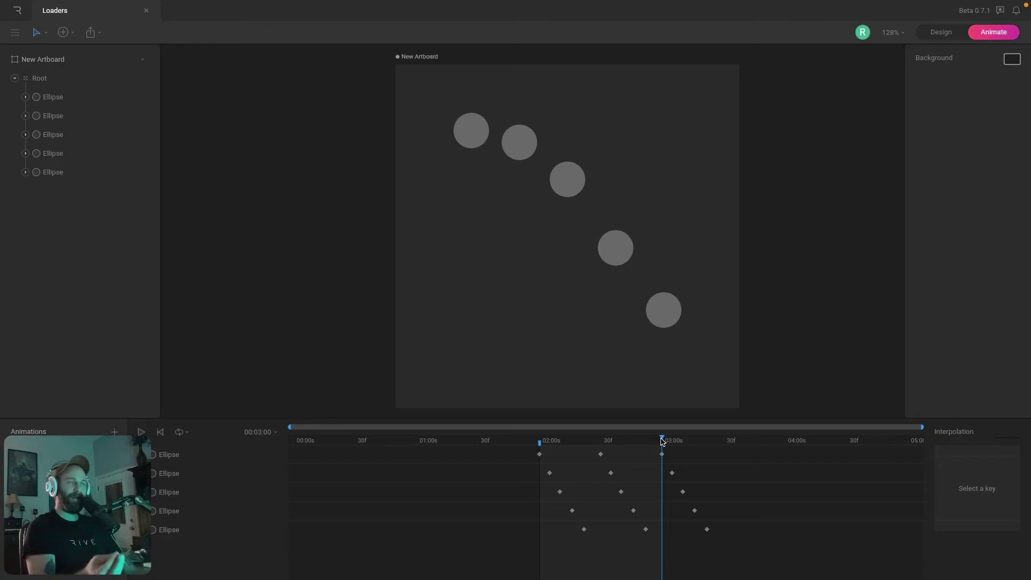
Step: Play the staggered animation looping in the work area and return the playhead to 3 seconds
key(space)
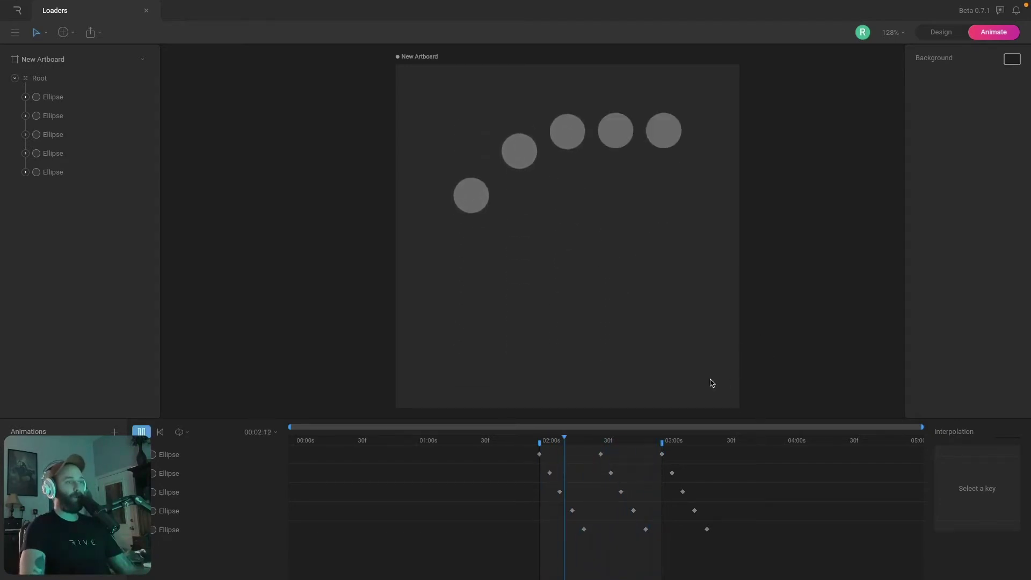
click(662, 441)
click(663, 441)
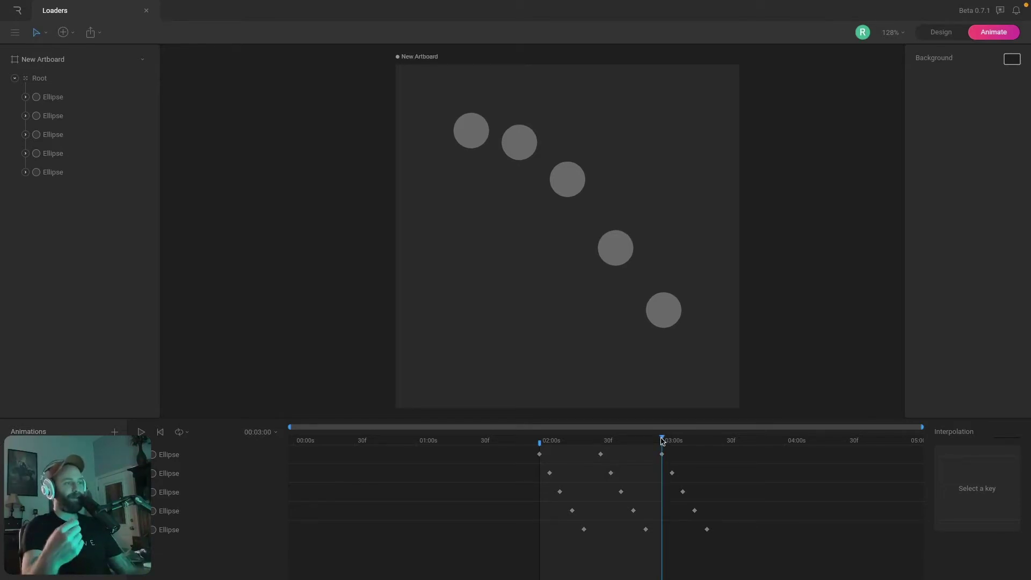
Step: Compare the second ellipse's row at the end and start of the work area, jumping between 2 and 3 seconds
drag(658, 472, 665, 481)
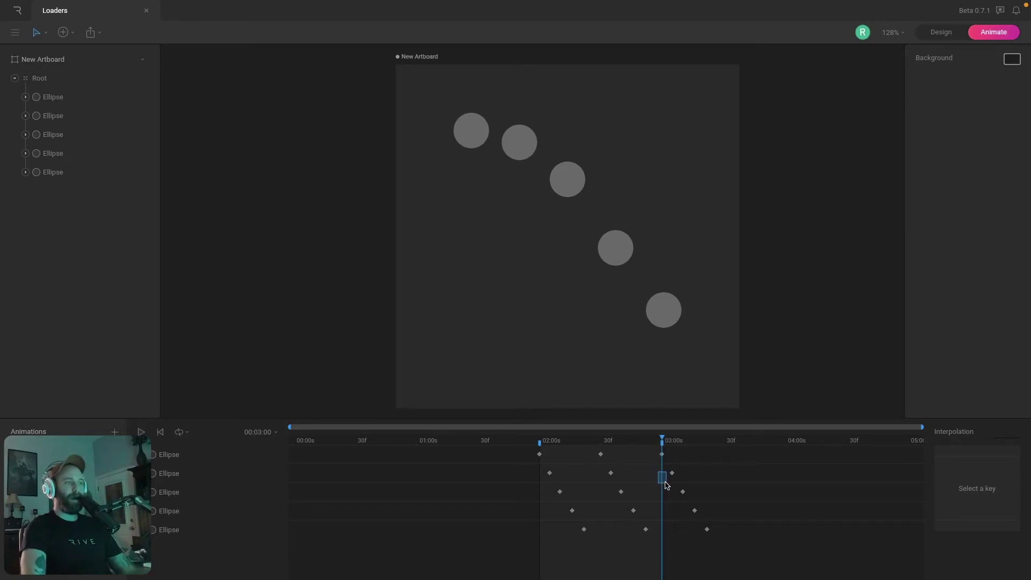
drag(666, 485, 665, 485)
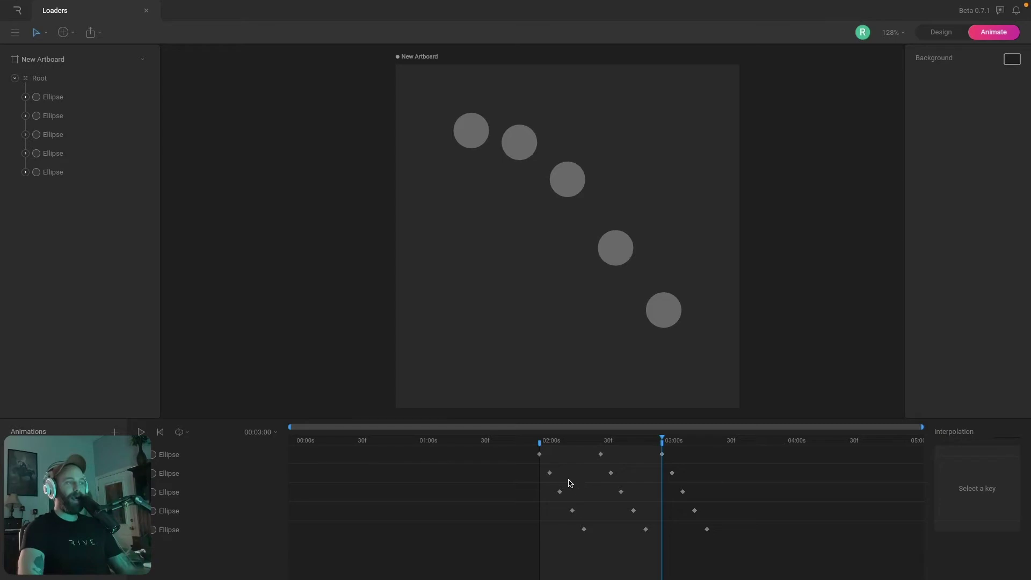
drag(536, 472, 544, 482)
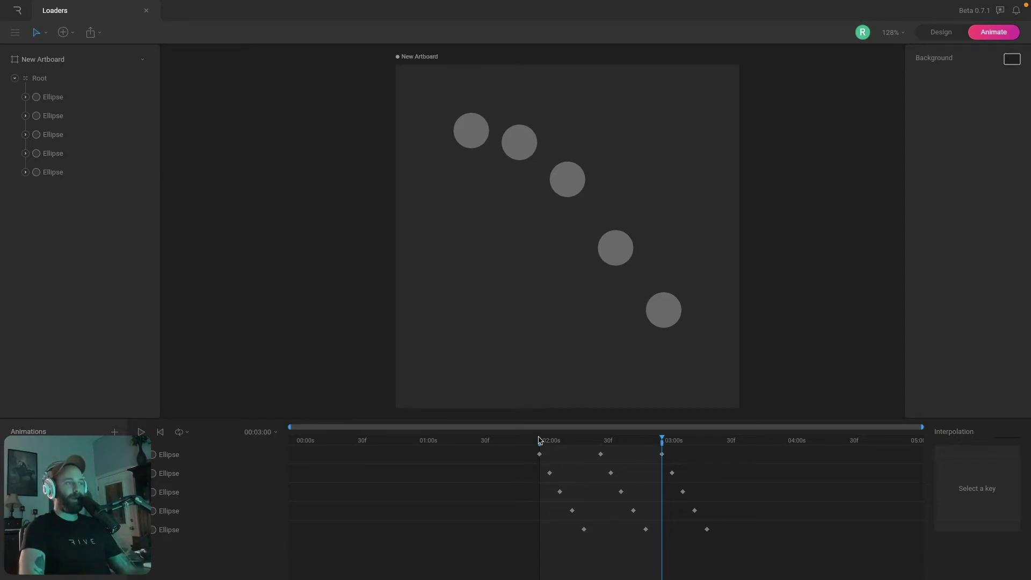
click(539, 441)
click(662, 441)
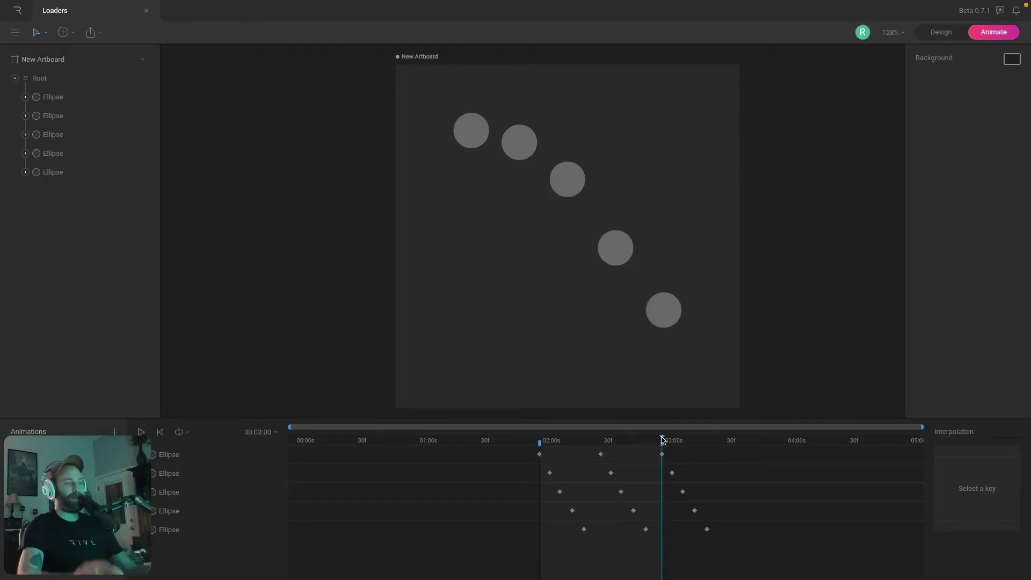
Step: Key the second ellipse's Y position at 3 seconds, move that key to 2 seconds, and compare the poses at both times
click(189, 473)
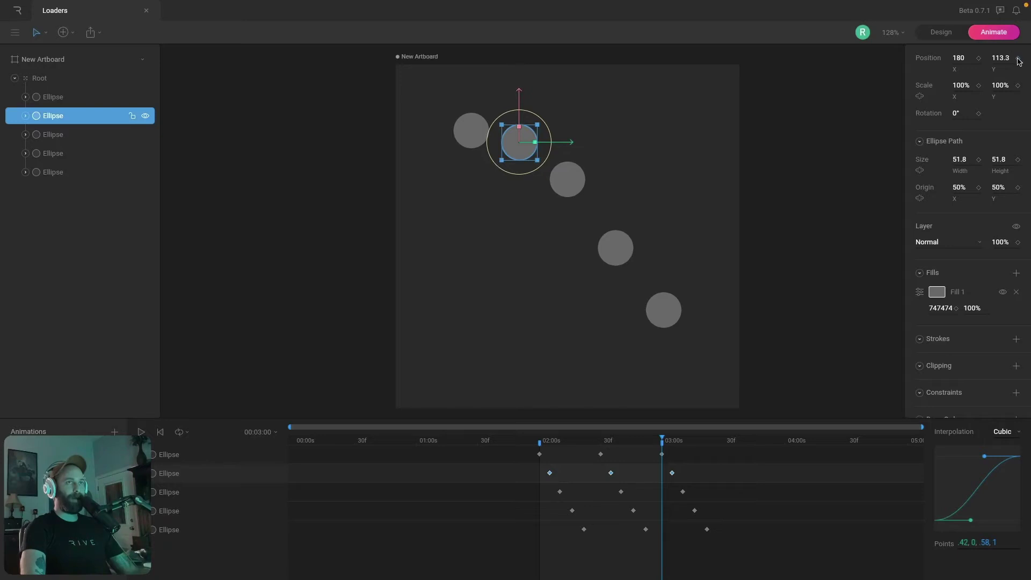
drag(663, 476, 579, 480)
click(540, 473)
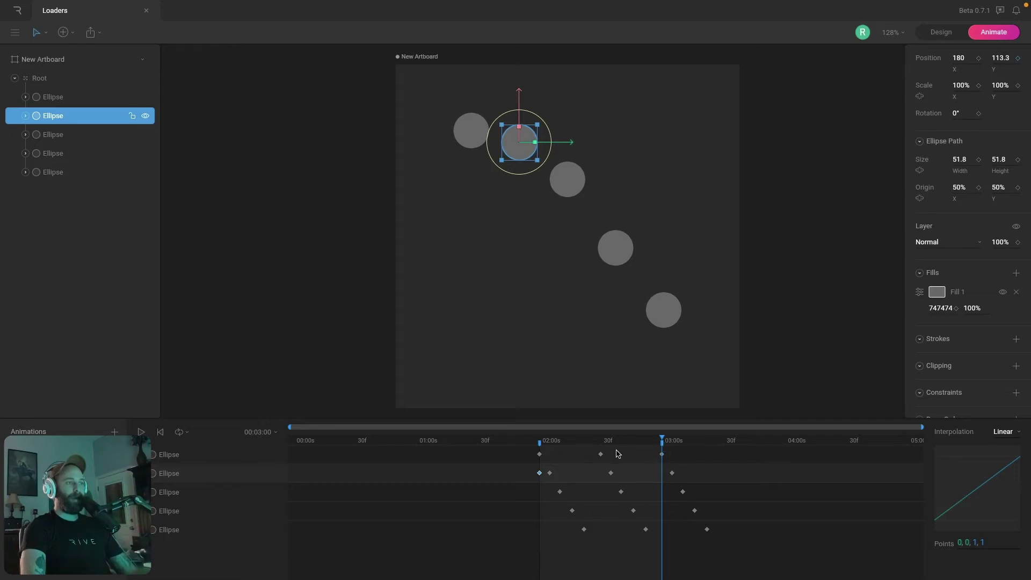
click(541, 441)
click(539, 440)
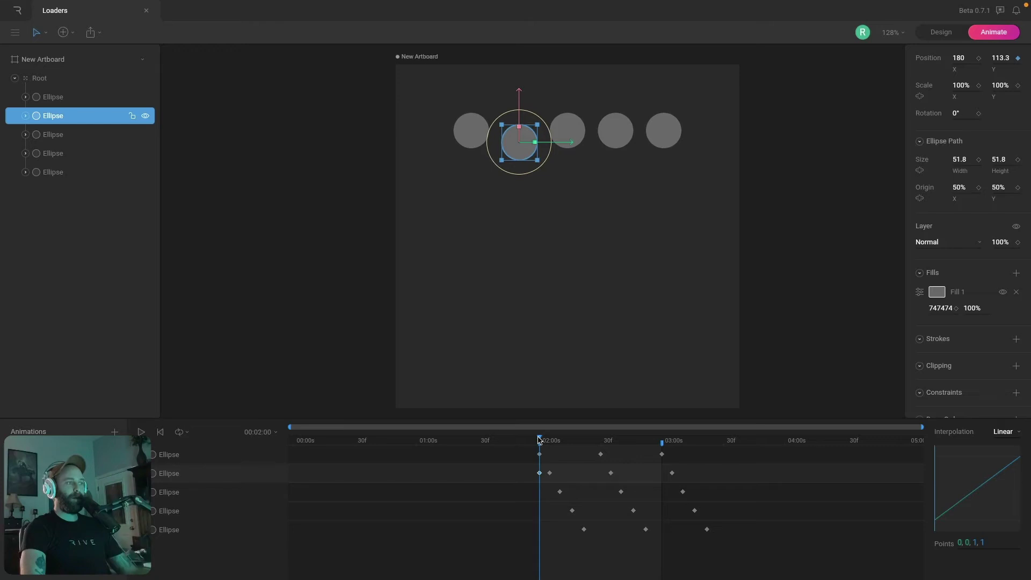
click(662, 441)
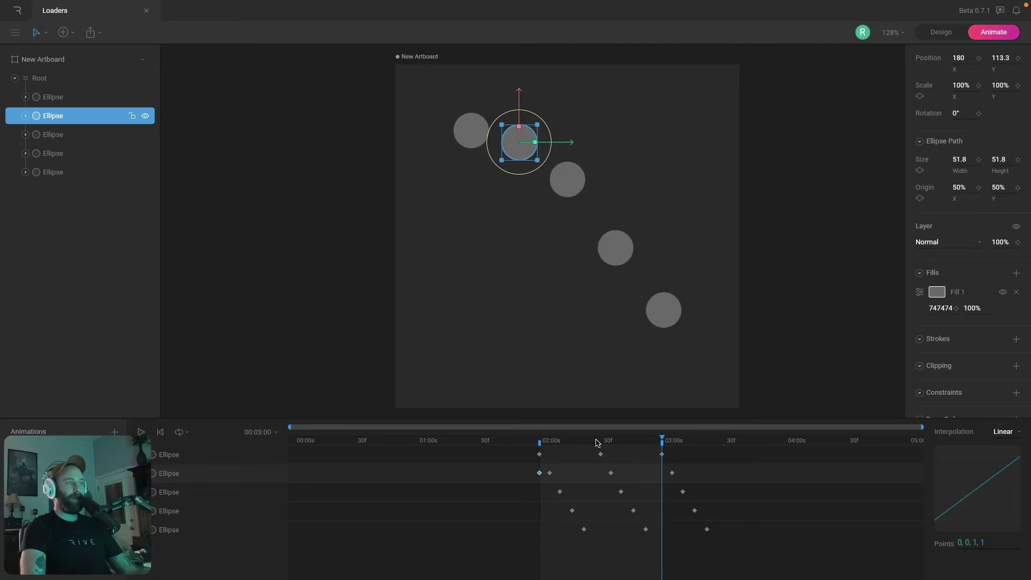
click(541, 441)
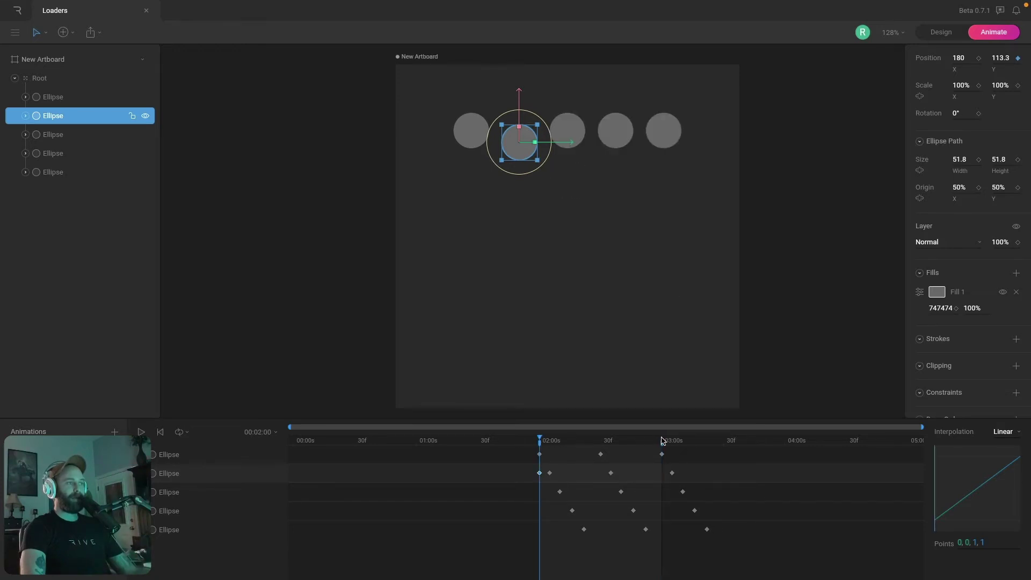
Step: Key the Y position of the third to fifth ellipses at 3 seconds and move these keys to 2 seconds
click(663, 440)
click(163, 492)
shift+click(171, 529)
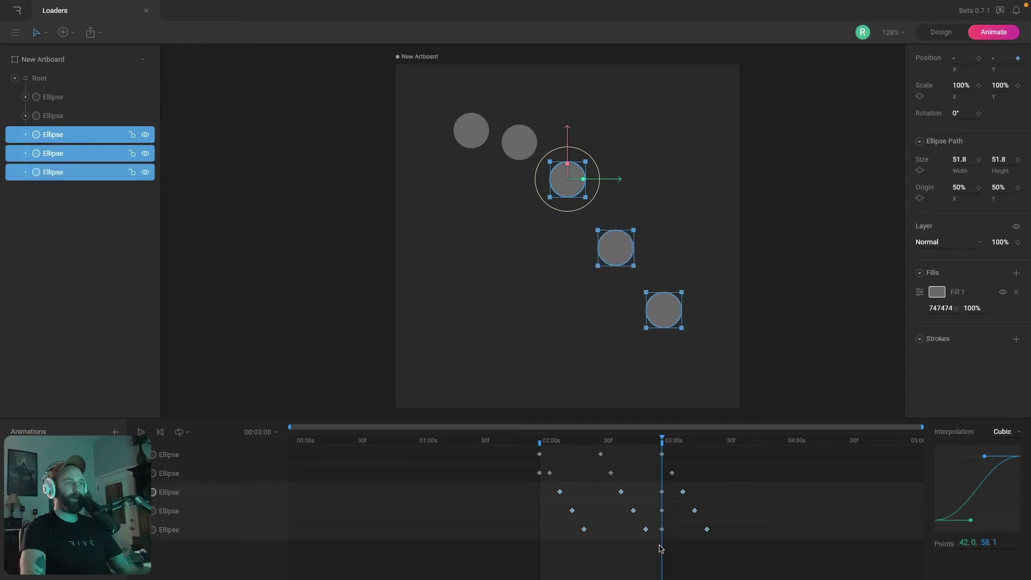
drag(660, 487, 540, 502)
click(545, 486)
Step: Play the loop with the added start keys and scrub through the work area to check the motion
click(540, 441)
click(662, 441)
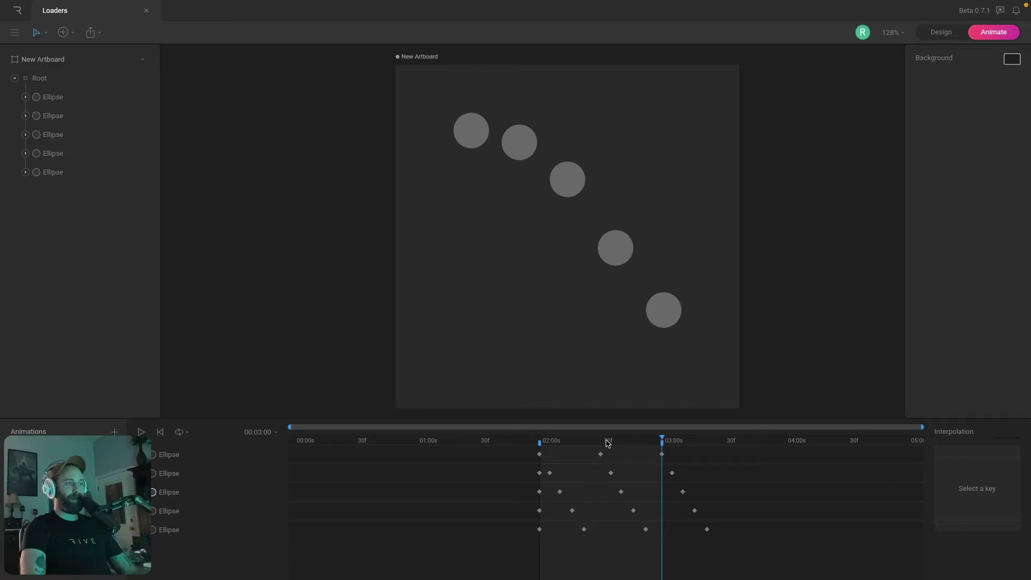
click(540, 441)
key(space)
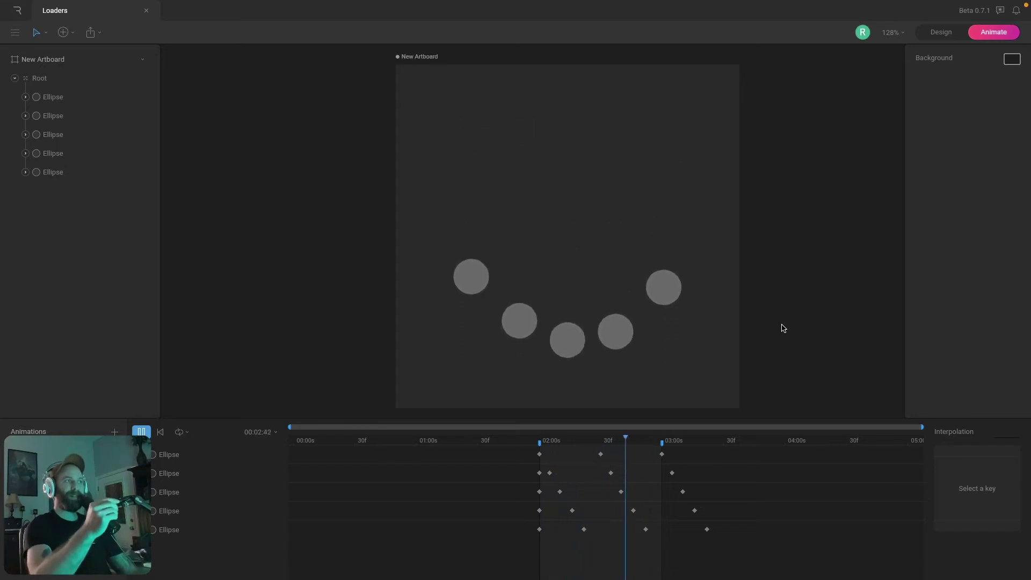
click(541, 445)
drag(540, 444, 639, 447)
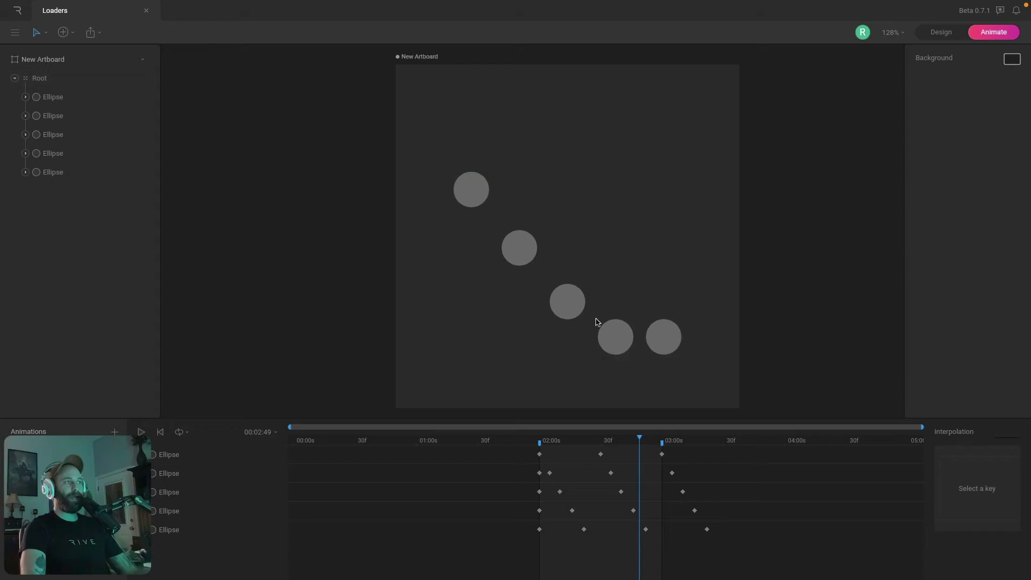
drag(546, 447, 664, 463)
Step: Set the interpolation of the second to fifth ellipses' keys at 2 seconds to Cubic
drag(523, 465, 544, 515)
drag(542, 442, 551, 443)
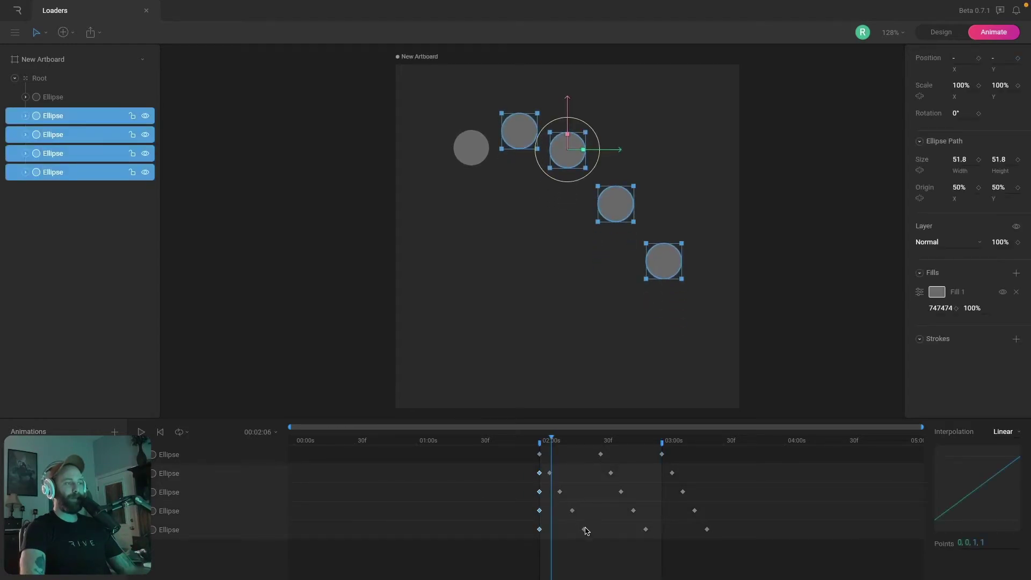
drag(543, 441, 582, 438)
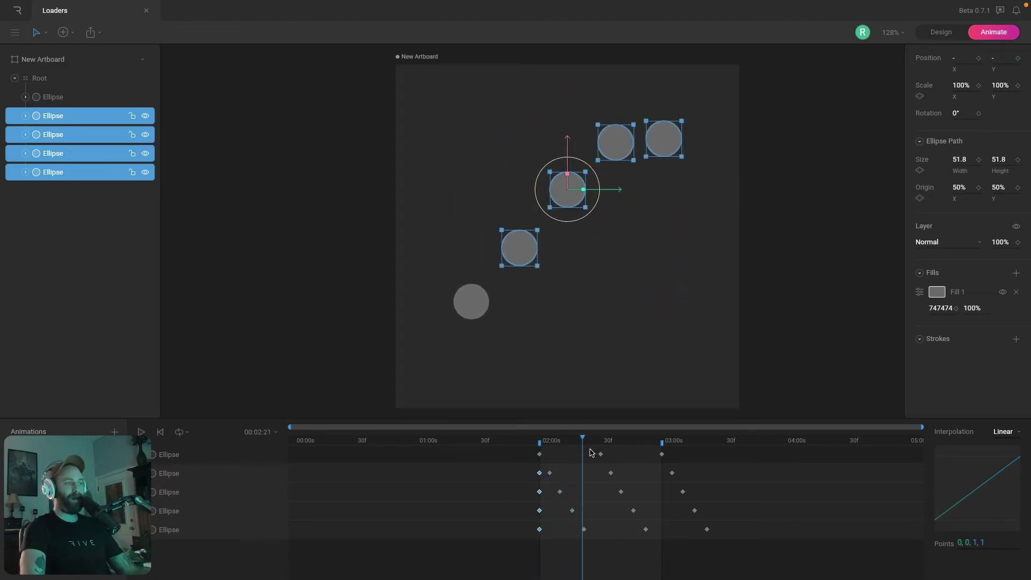
click(1009, 432)
click(1002, 469)
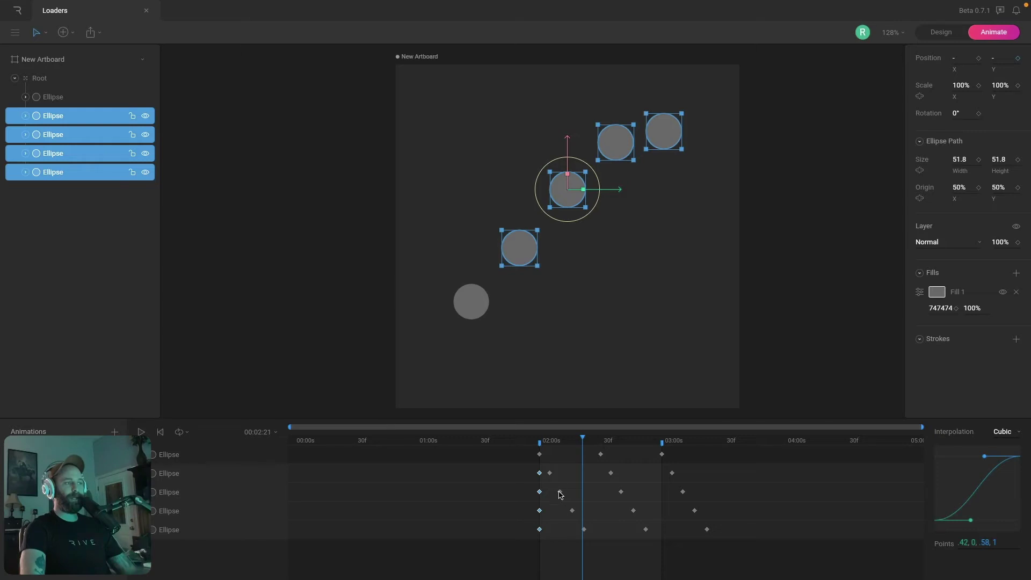
Step: Inspect the middle keys of the lower ellipse rows and play the loop from the start of the work area
click(604, 482)
click(621, 492)
click(646, 529)
click(663, 547)
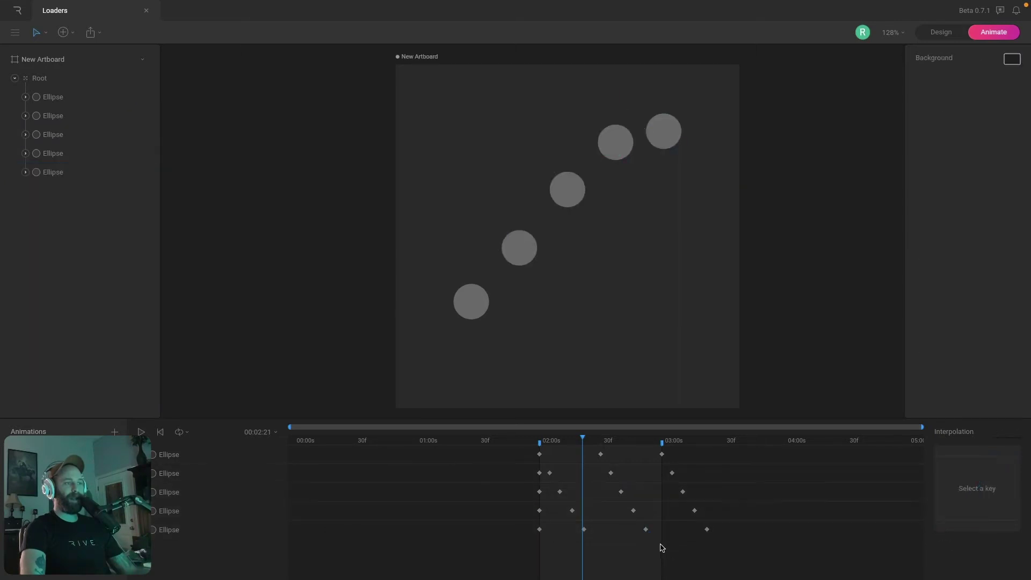
drag(663, 548, 642, 526)
mouse_move(550, 444)
mouse_down()
mouse_move(575, 440)
mouse_move(539, 438)
mouse_up()
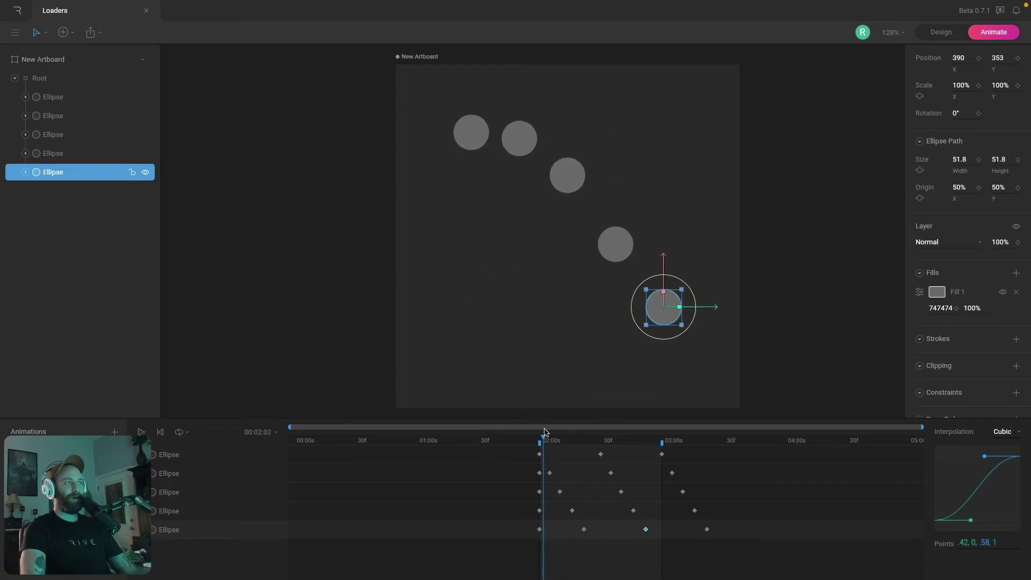
click(716, 369)
key(space)
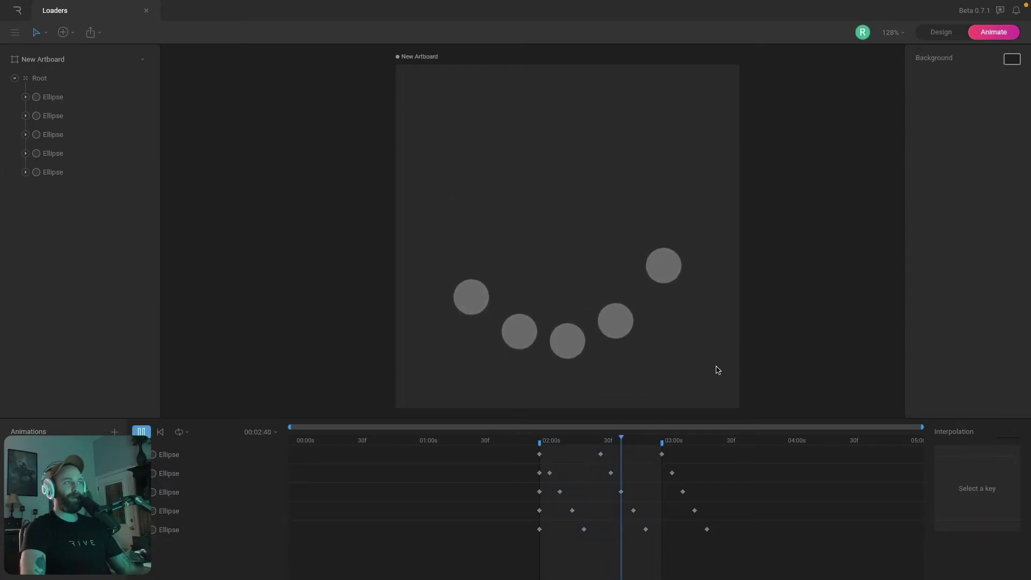
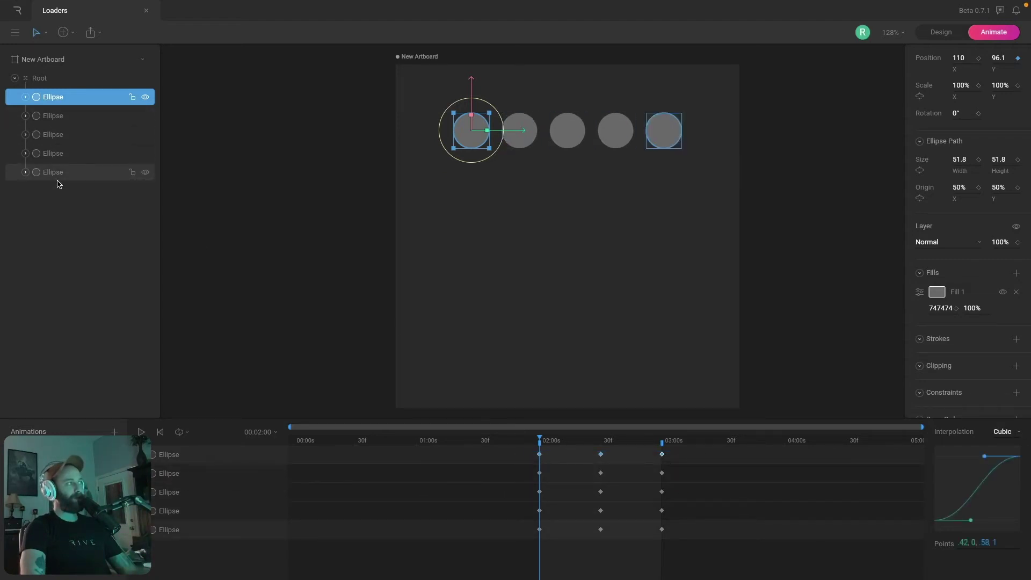
Step: Paste a copy of all five ellipses' keys at 0 seconds
drag(693, 560, 534, 469)
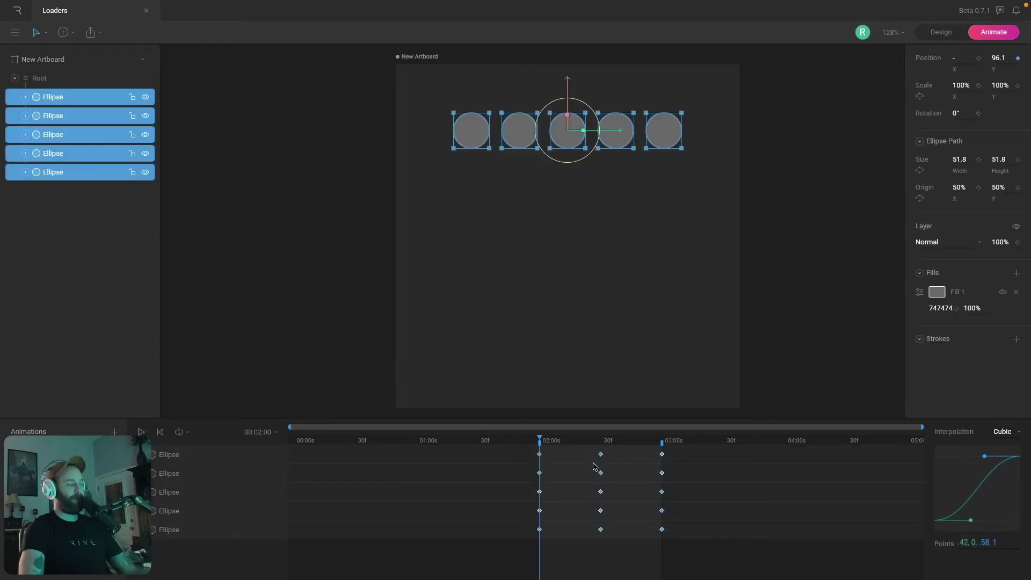
key(ctrl+v)
click(456, 529)
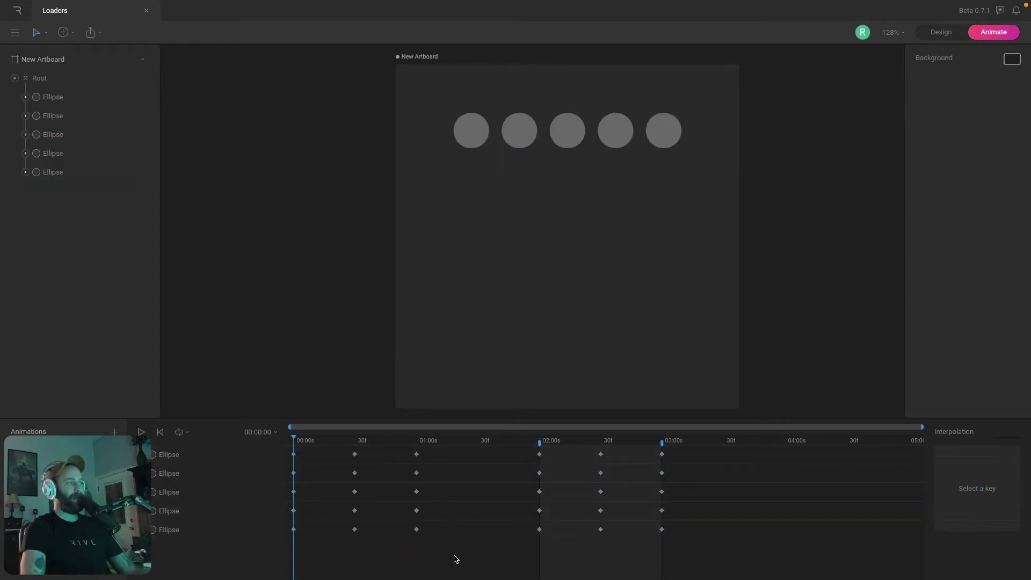
Step: Move the pasted keys of all five ellipses to run from 1 to 2 seconds, meeting the original keys
drag(294, 441, 518, 442)
drag(405, 450, 439, 554)
drag(530, 448, 552, 543)
click(539, 442)
drag(539, 441, 664, 443)
click(445, 440)
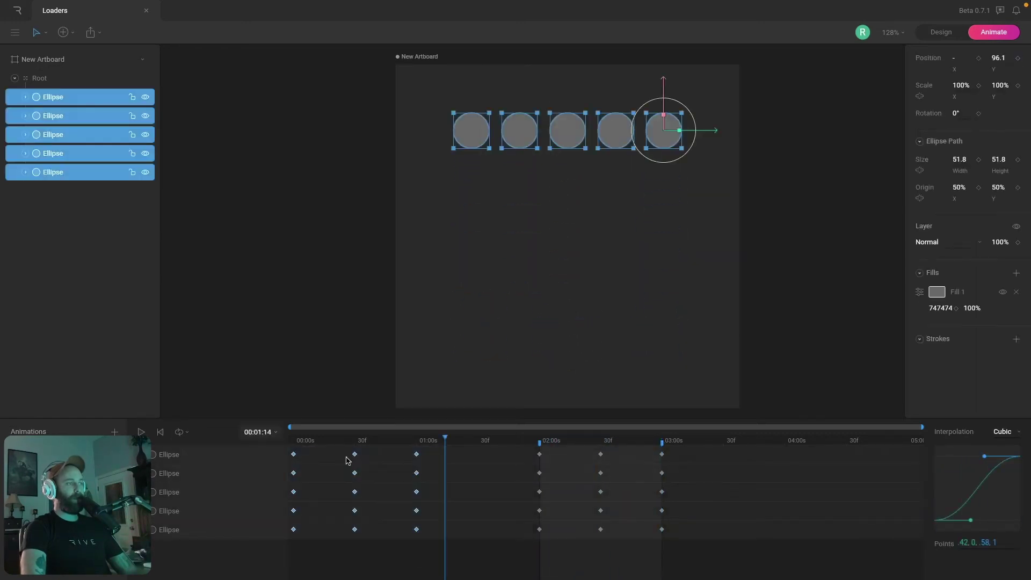
drag(417, 457, 540, 466)
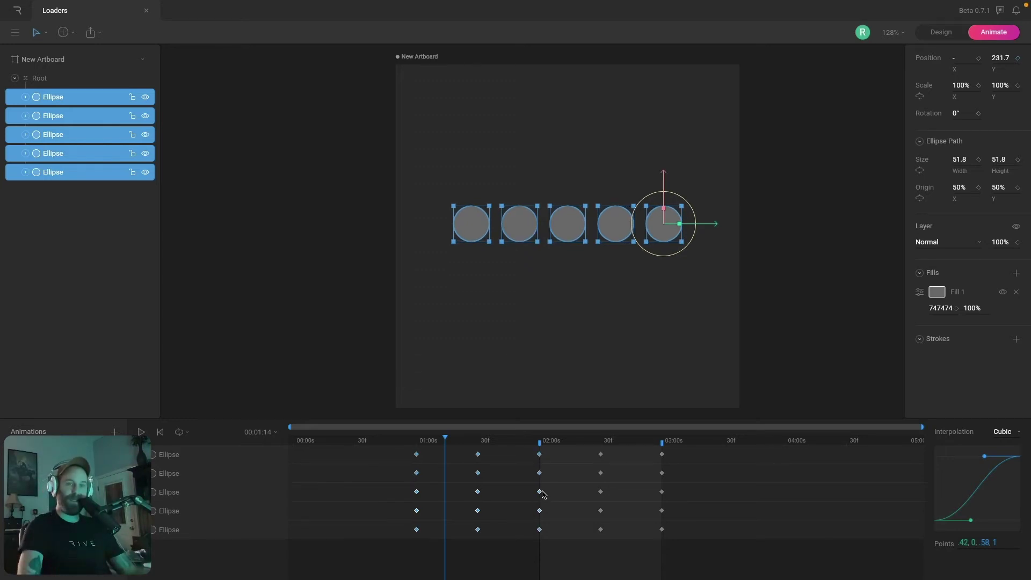
Step: Scrub through the joined bounce cycles up to 3 seconds and check individual keys in the upper three rows
click(506, 463)
drag(445, 439, 663, 430)
click(416, 454)
click(461, 470)
click(478, 473)
drag(472, 482, 492, 492)
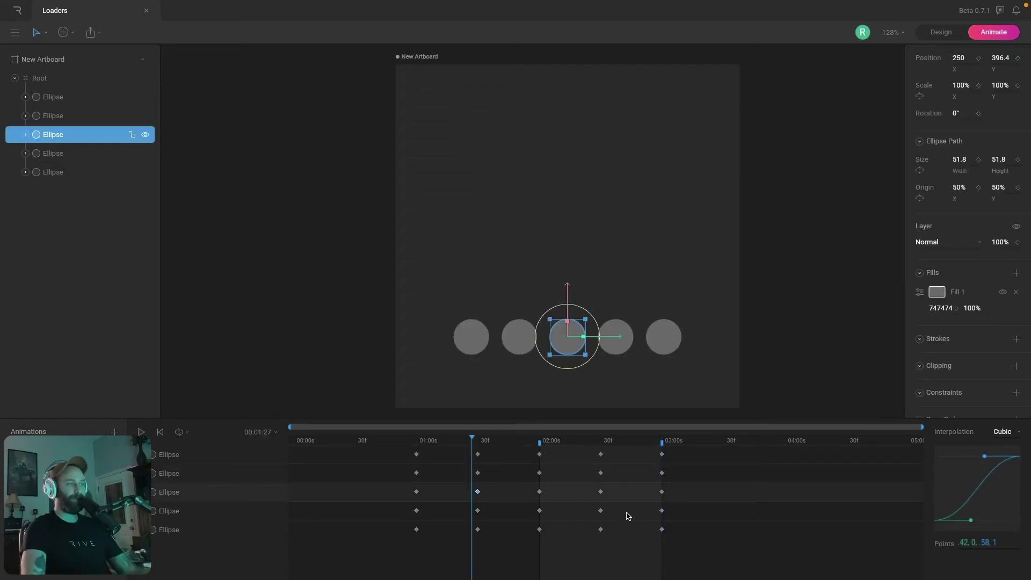
Step: Stagger all keys of the second to fifth ellipses, delaying each row about 3 to 5 frames after the row above it
drag(691, 545, 412, 465)
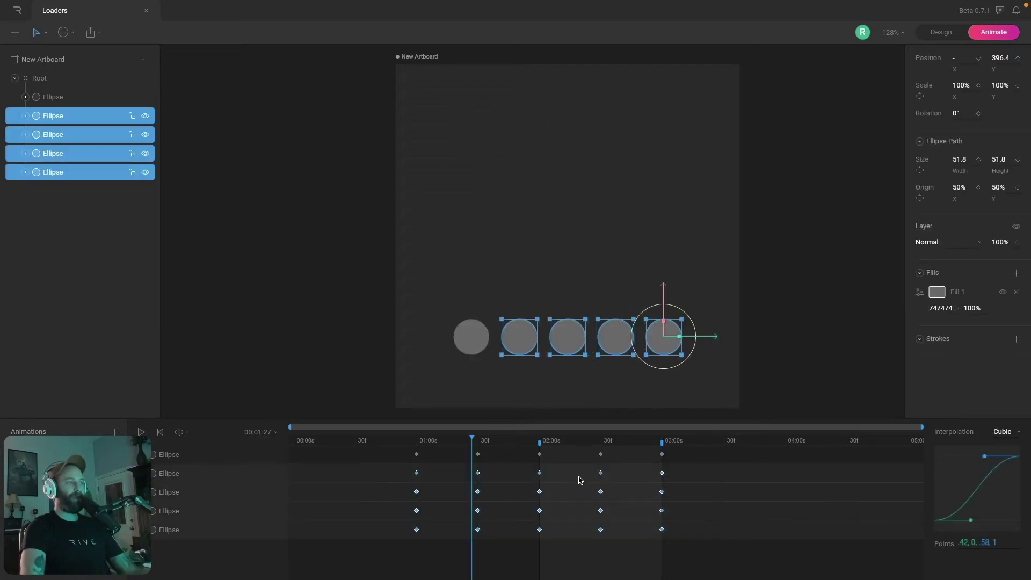
drag(604, 476, 613, 476)
drag(406, 488, 754, 569)
drag(675, 494, 682, 494)
drag(436, 505, 732, 535)
drag(680, 512, 688, 512)
drag(418, 527, 696, 532)
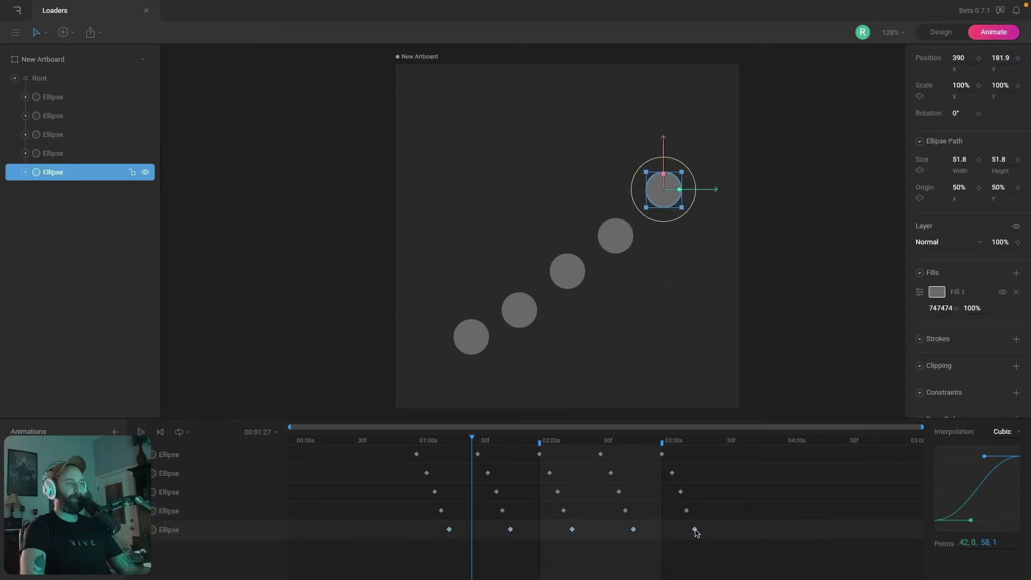
Step: Play the staggered two-cycle animation looping from 2 seconds and stop playback
click(540, 441)
click(793, 268)
key(space)
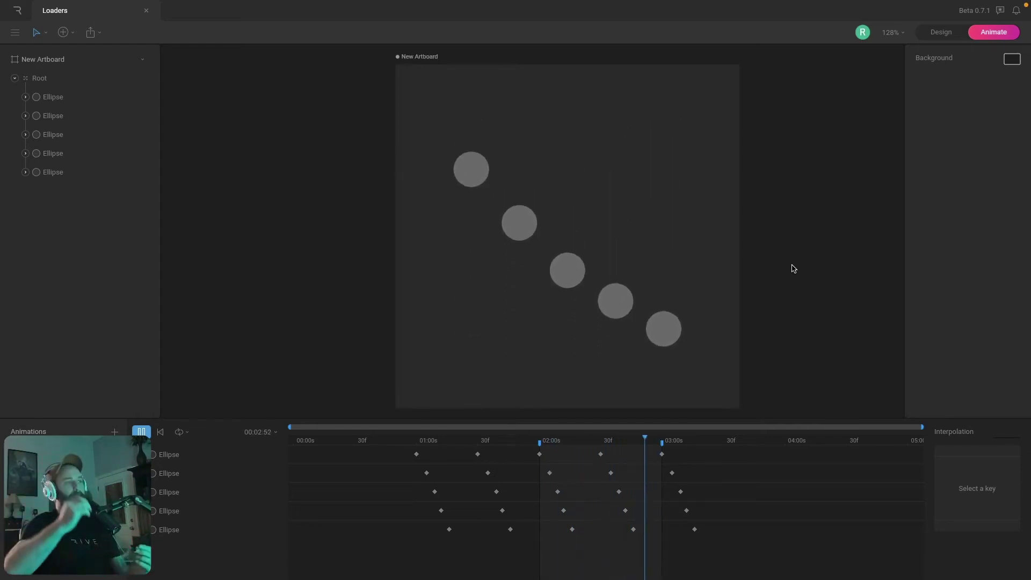
key(space)
Step: Examine the middle and end keys of the first three ellipses, and scrub the first 8 frames after 2 seconds
click(600, 455)
click(662, 454)
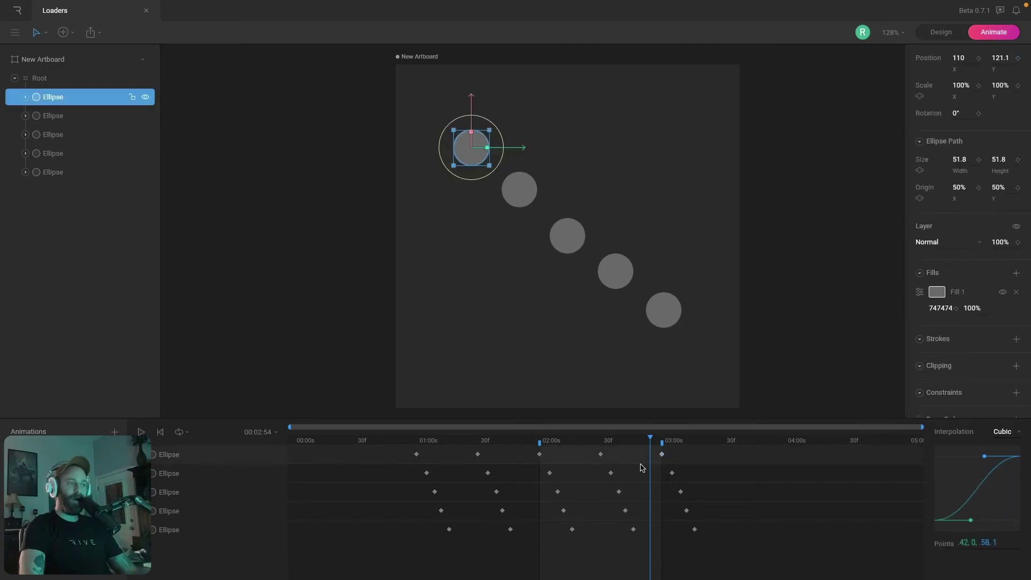
click(611, 473)
click(668, 479)
click(672, 473)
click(618, 492)
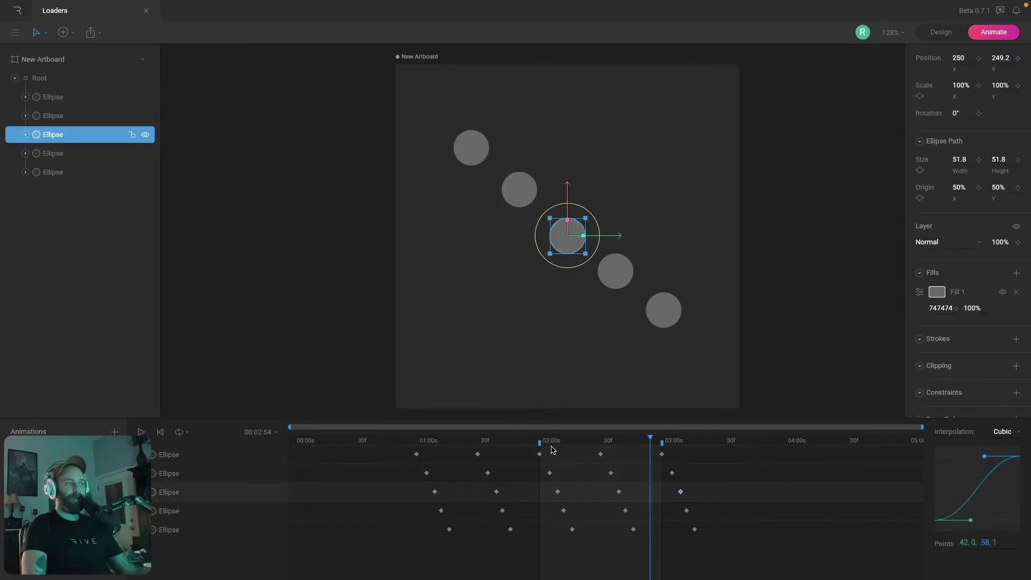
drag(558, 445, 537, 506)
drag(543, 544, 542, 545)
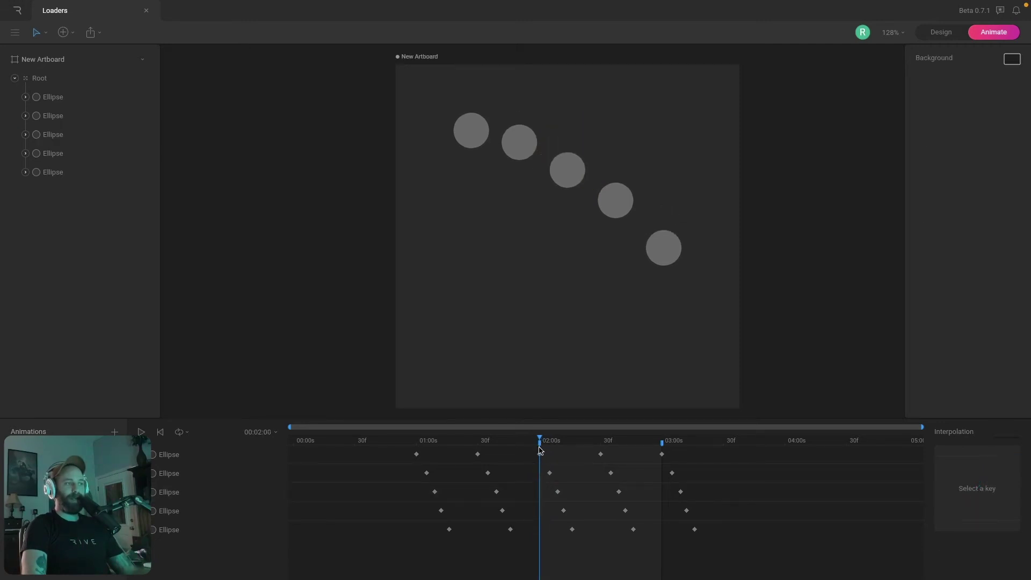
drag(541, 441, 556, 442)
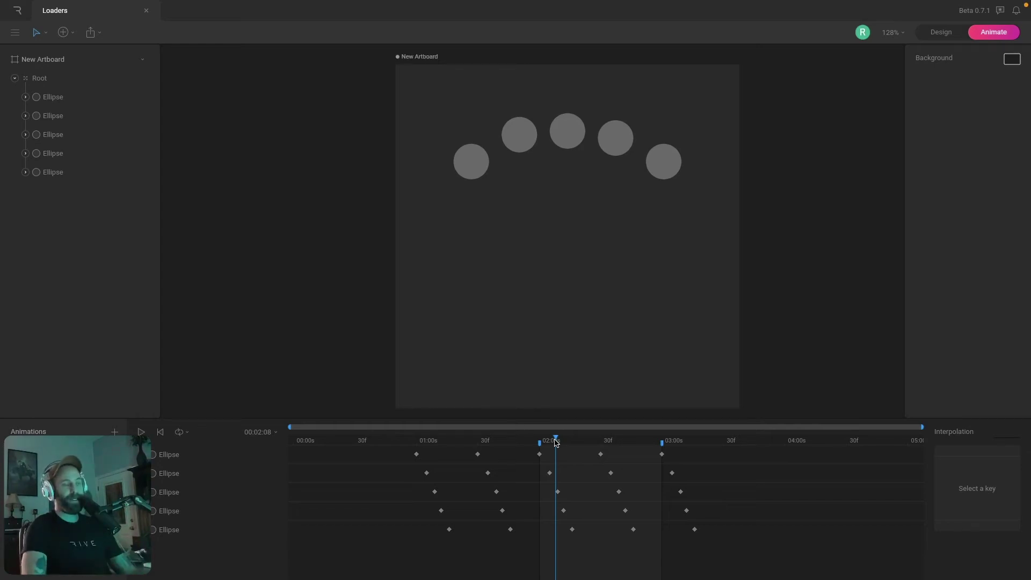
drag(558, 441, 541, 452)
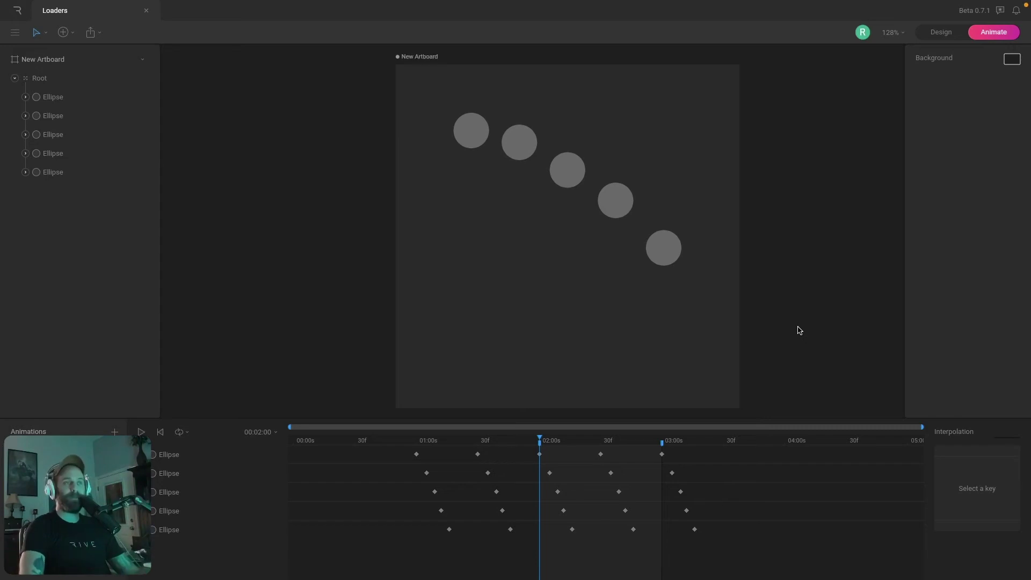
Step: Go to the Circle artboard and bring up its loader animation's keys in the timeline
scroll(709, 311, up, 10)
scroll(528, 376, up, 3)
scroll(528, 376, right, 5)
click(720, 317)
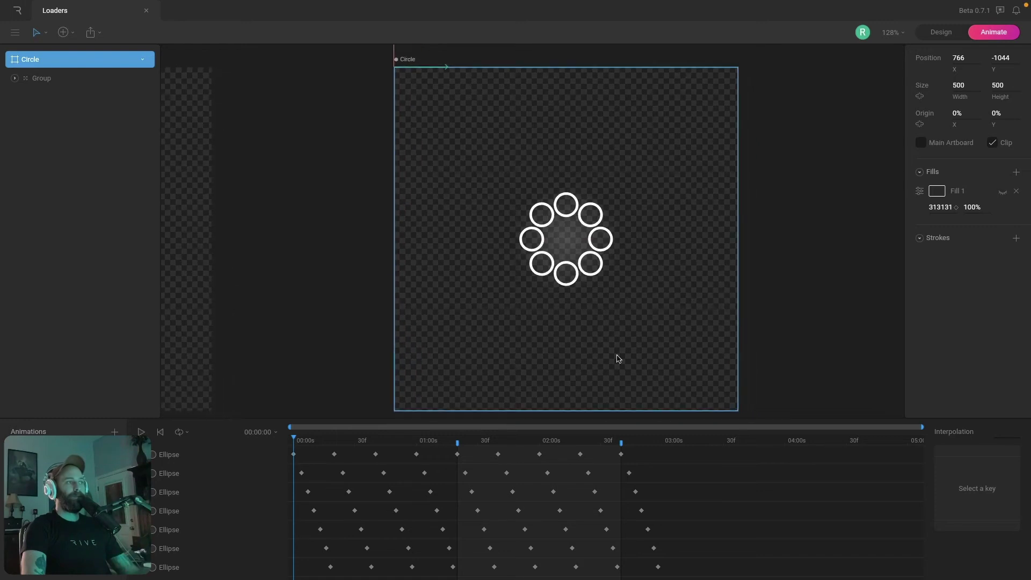
click(808, 315)
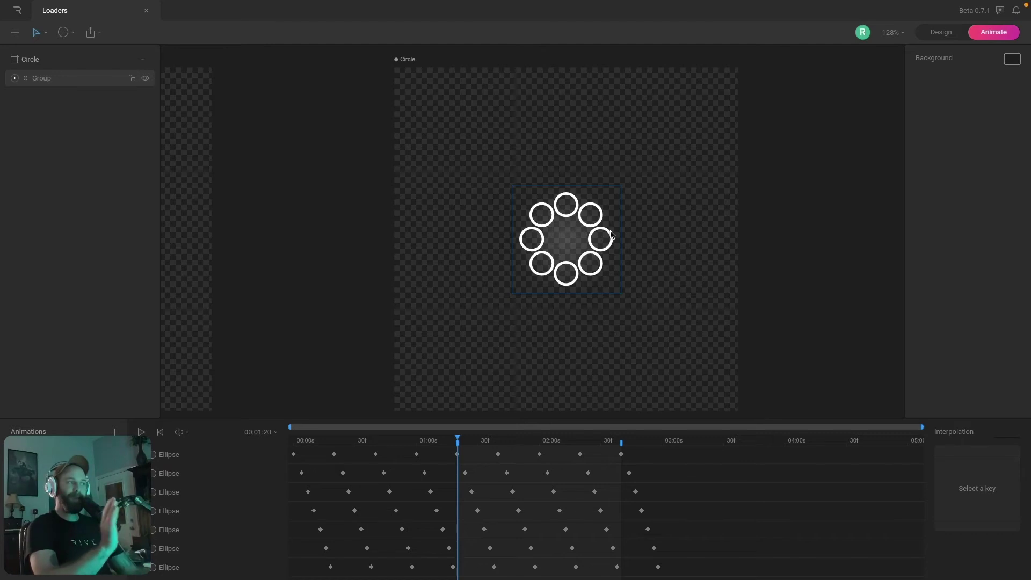
Step: Play the circle loader briefly, scrub its work area, and examine the first ellipse's last keys
key(space)
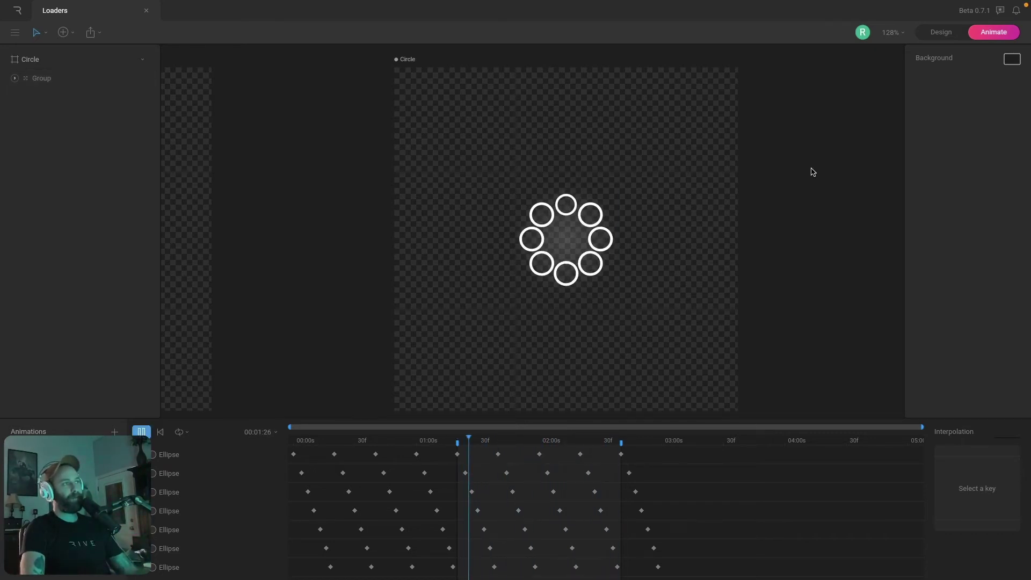
key(space)
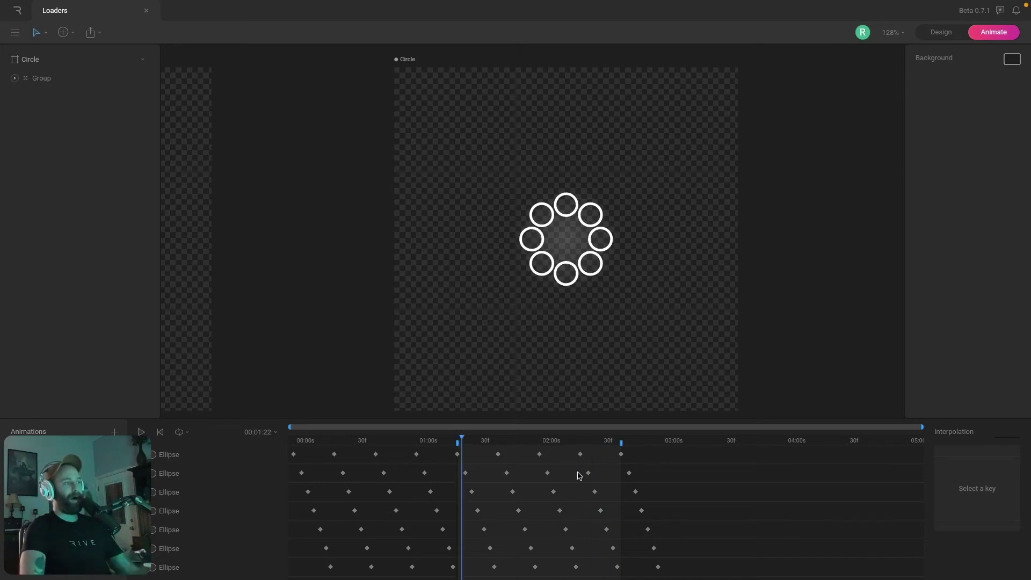
click(478, 441)
drag(478, 441, 618, 443)
click(540, 454)
click(617, 458)
click(580, 454)
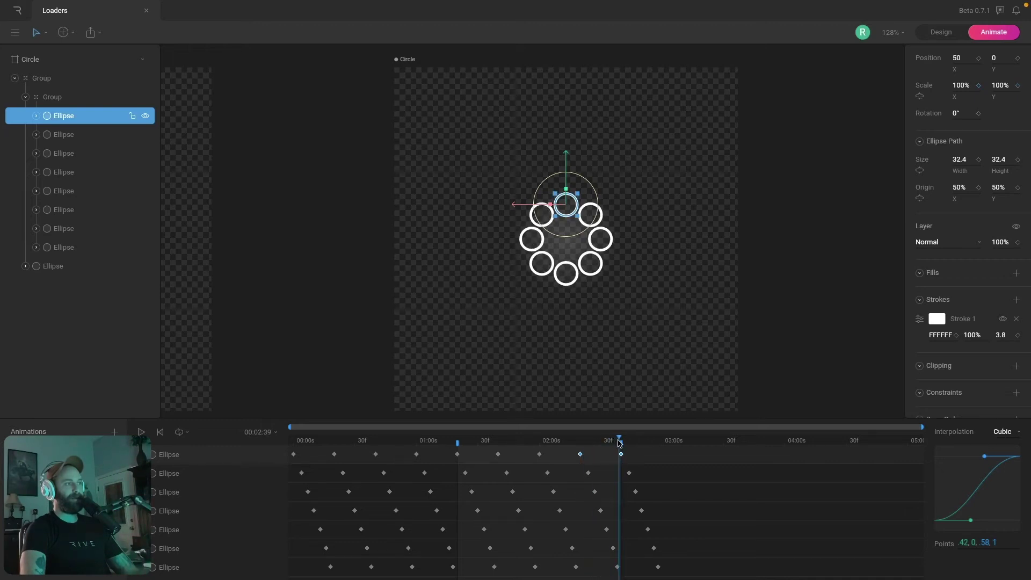
Step: Replay the circle loader, and compare the first ellipse's poses by scrubbing between the work area's start and end
click(702, 359)
key(space)
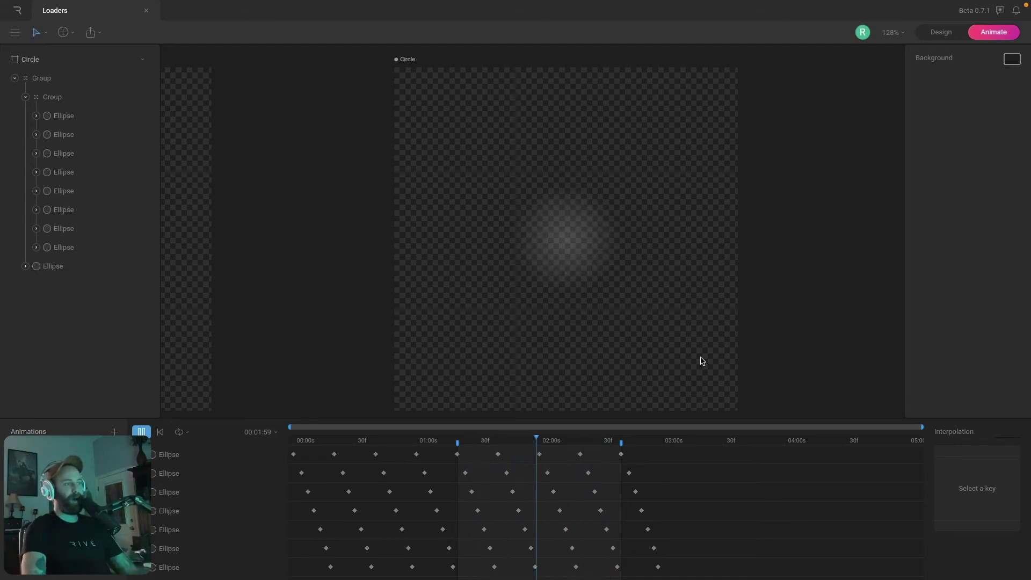
key(space)
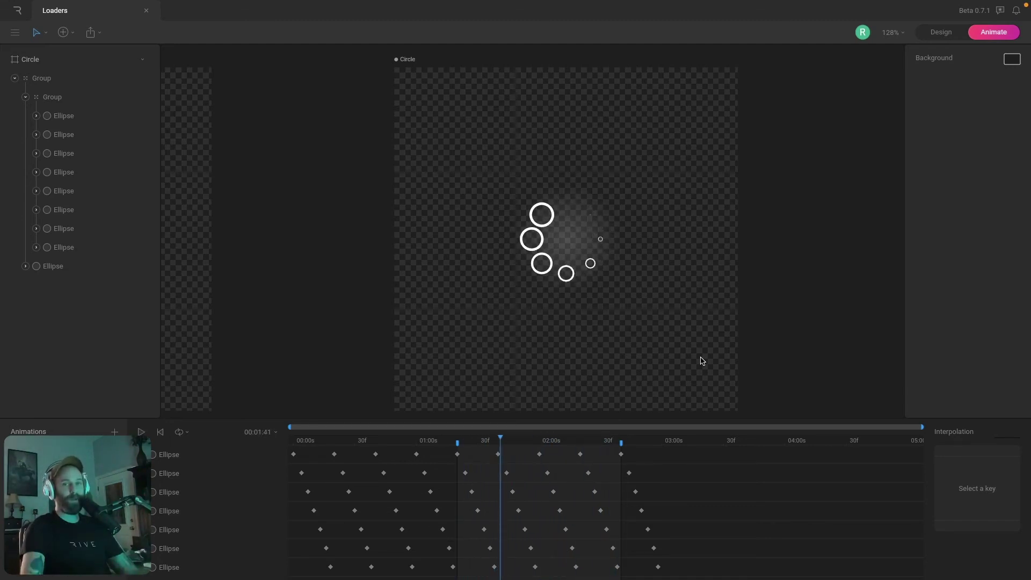
drag(493, 442, 626, 460)
drag(459, 441, 622, 452)
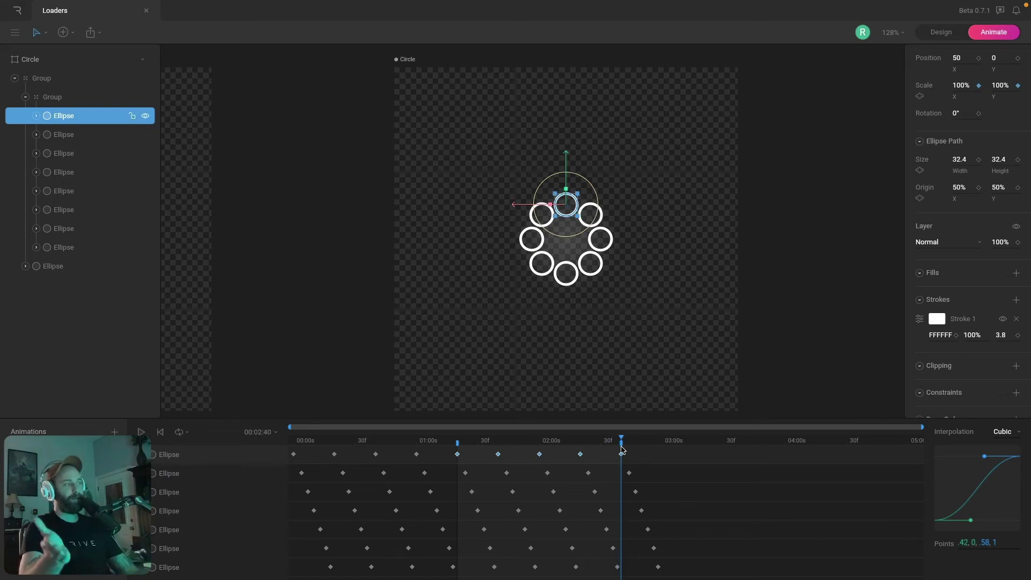
Step: Go to the Box artboard's loader animation and scrub to 1 second 45 frames
click(587, 392)
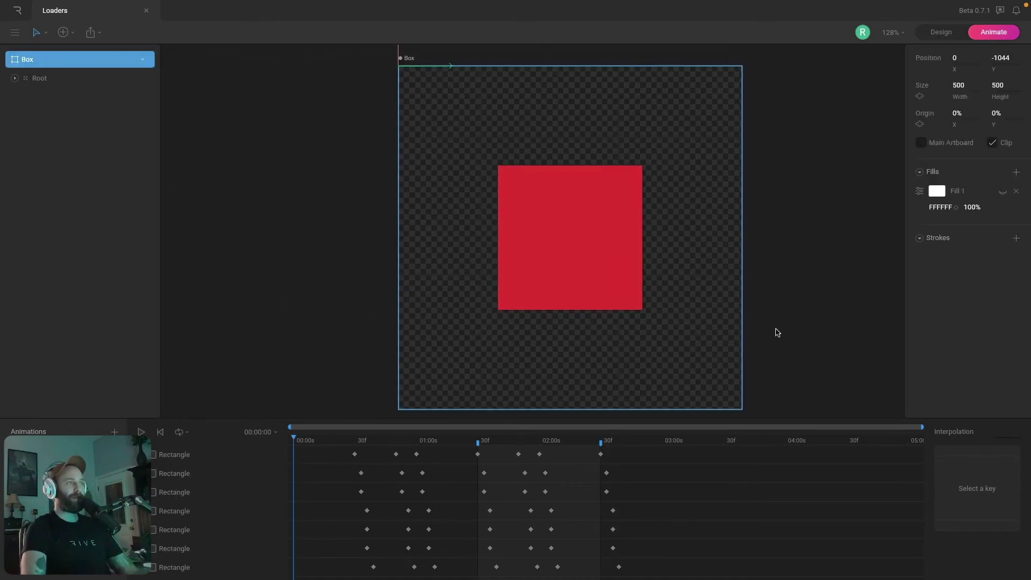
scroll(777, 333, right, 1)
drag(479, 441, 508, 440)
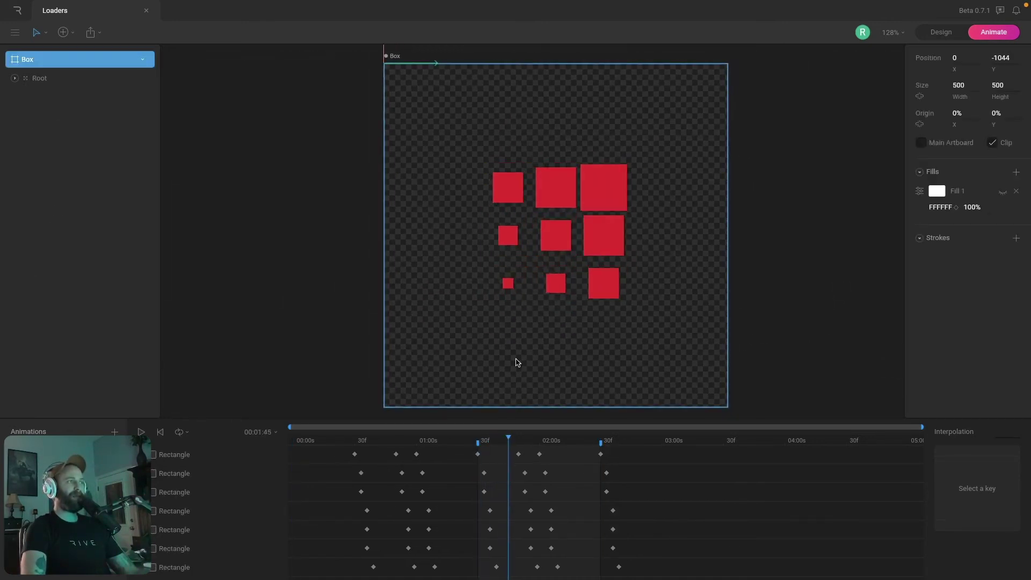
Step: Examine the staggered scale of the red squares, diagonal by diagonal from the lower-left square to the upper-right one
click(509, 236)
click(556, 283)
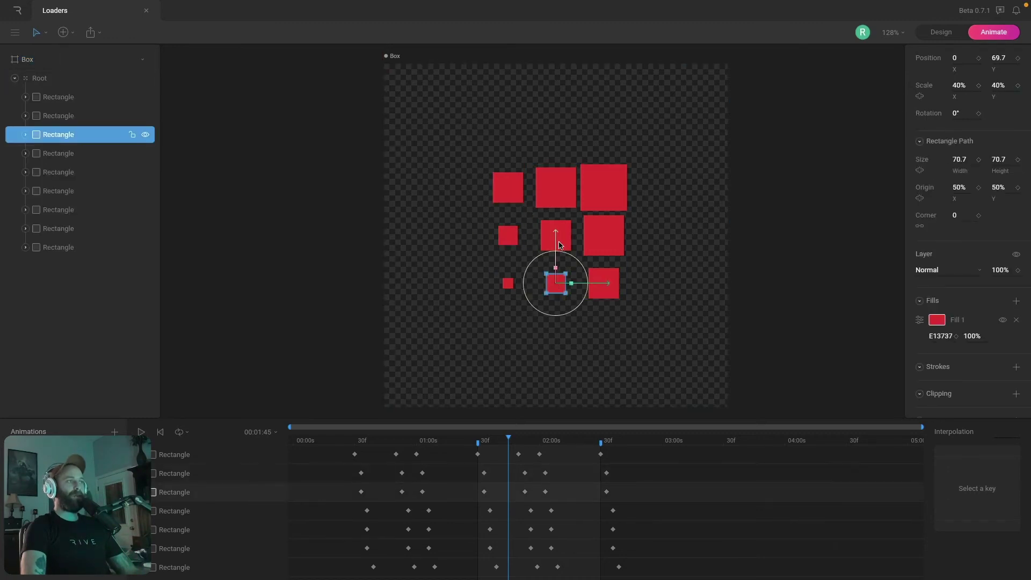
click(511, 194)
click(556, 235)
click(604, 283)
click(556, 187)
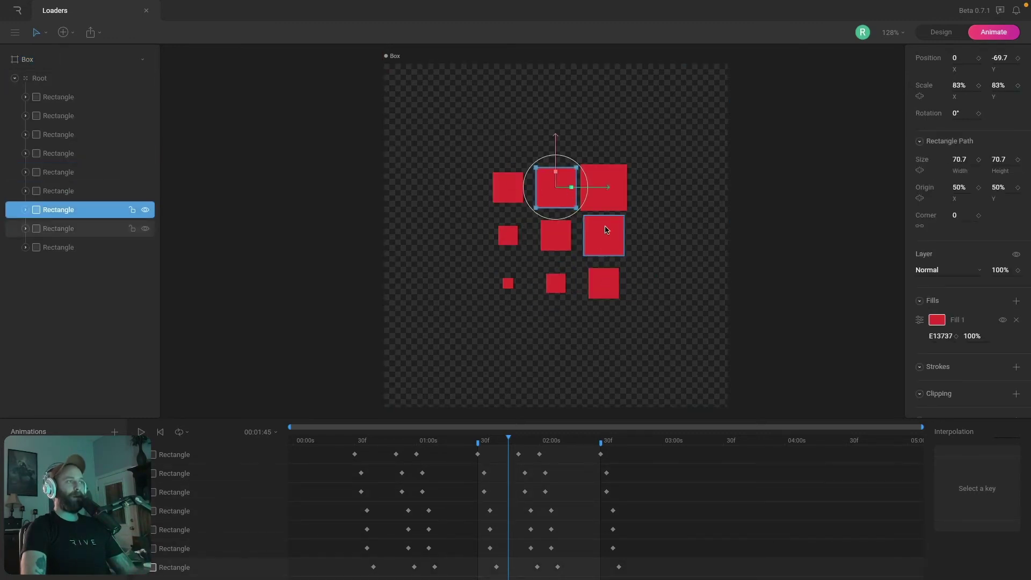
click(604, 229)
click(611, 181)
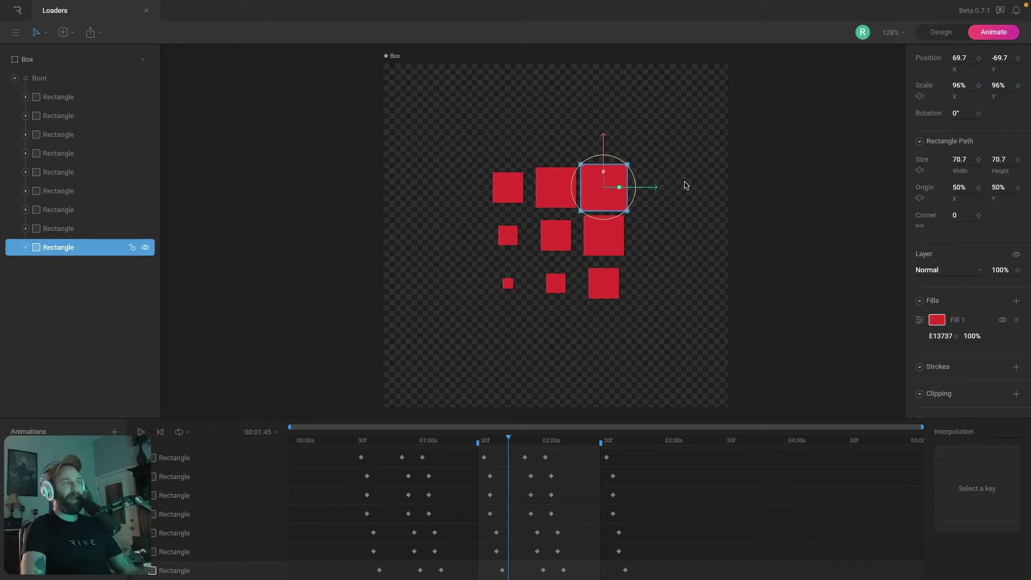
click(686, 223)
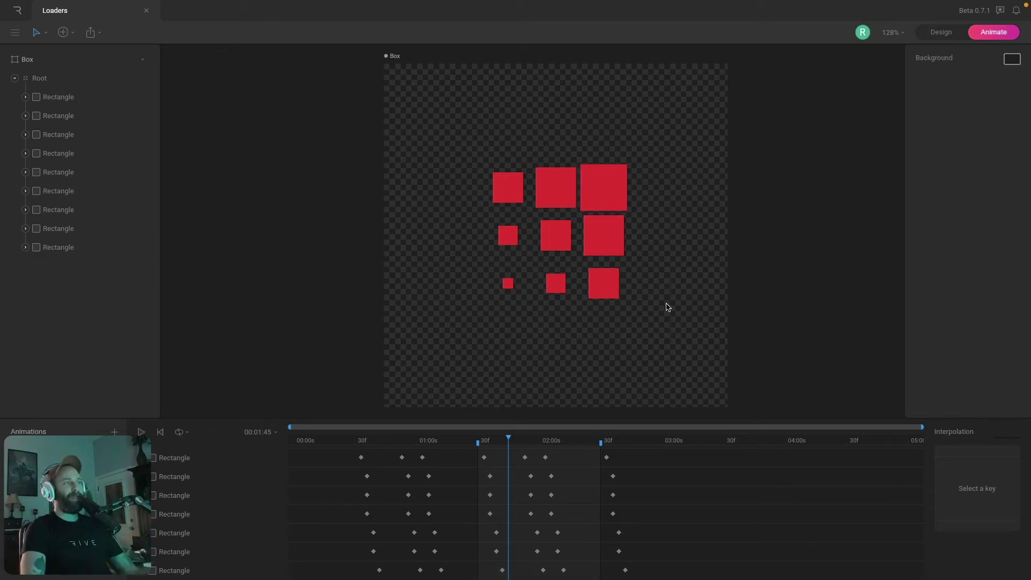
Step: Examine the lower-left square's keys at the work area's start, and the two adjacent squares starting a few frames after it
click(479, 460)
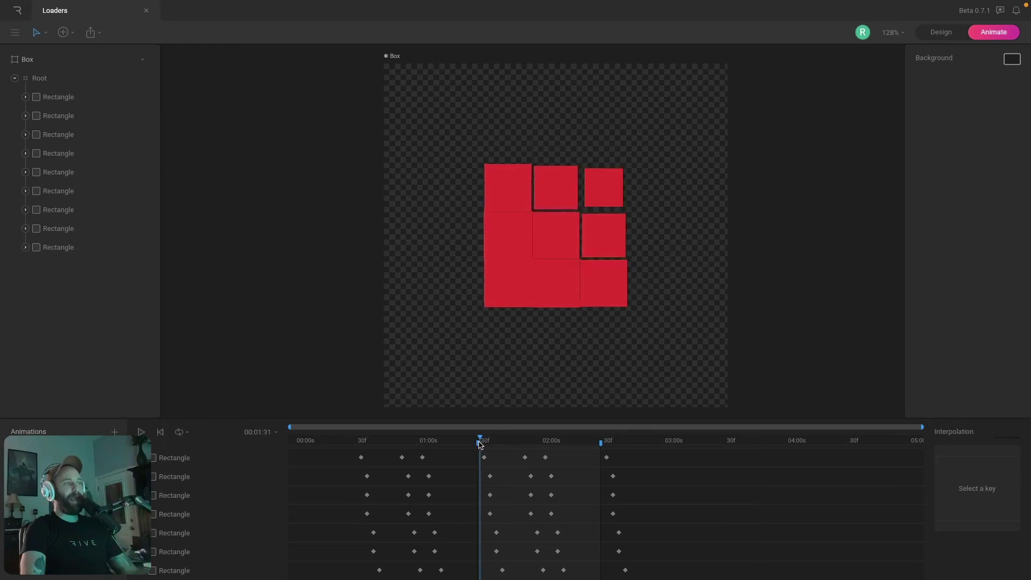
click(505, 297)
click(505, 235)
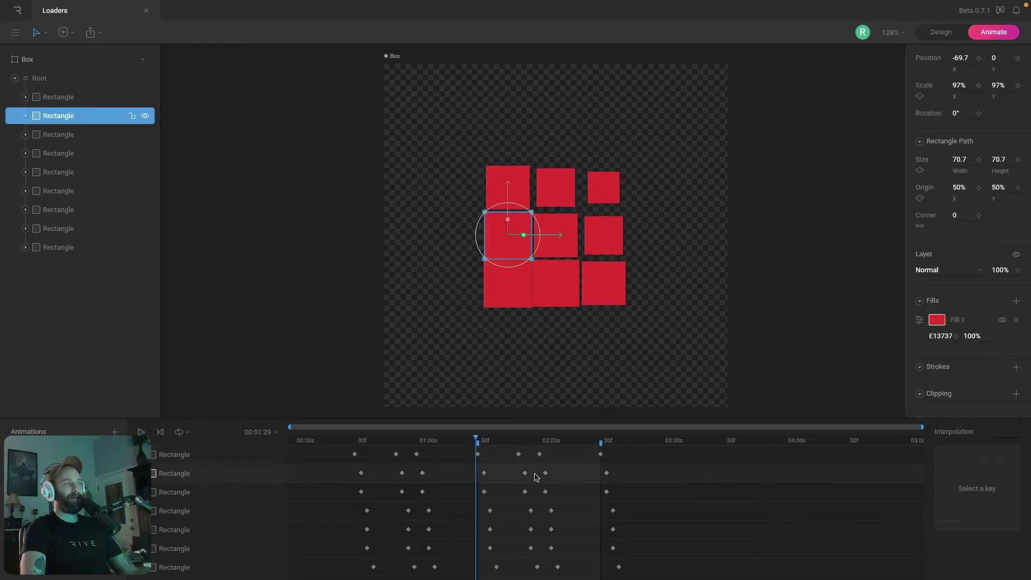
drag(325, 449, 639, 463)
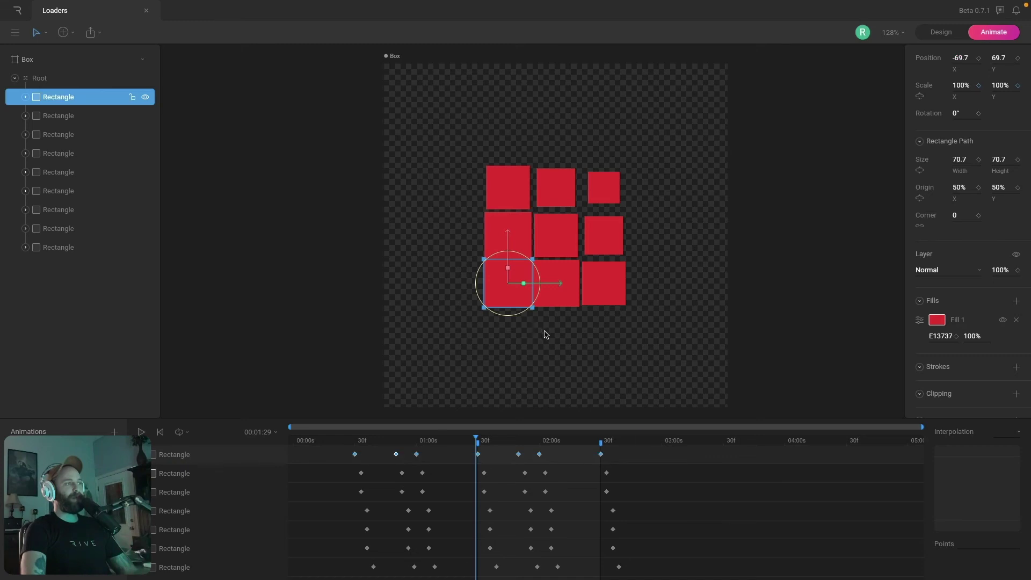
click(484, 440)
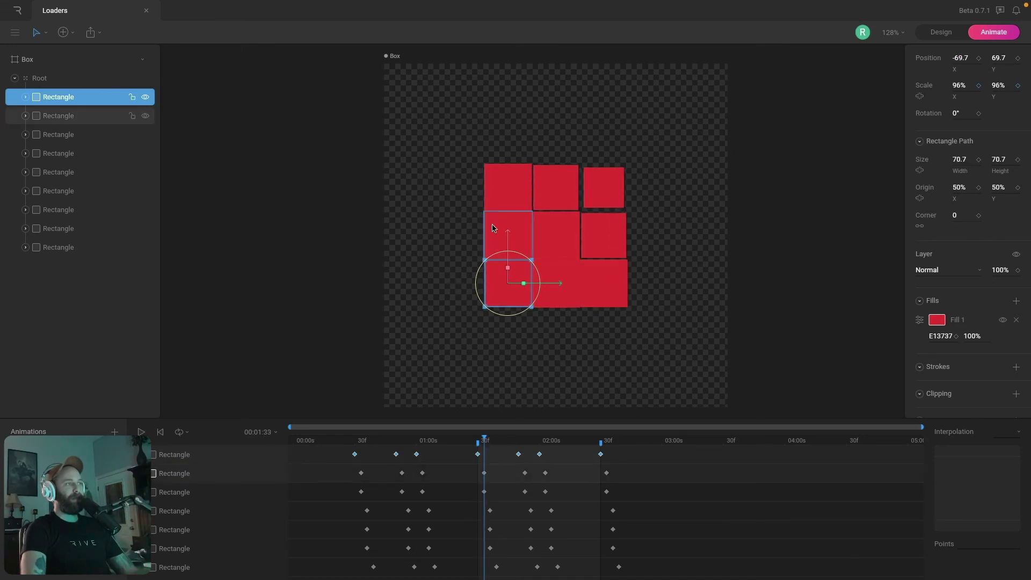
click(496, 231)
click(556, 279)
shift+click(504, 244)
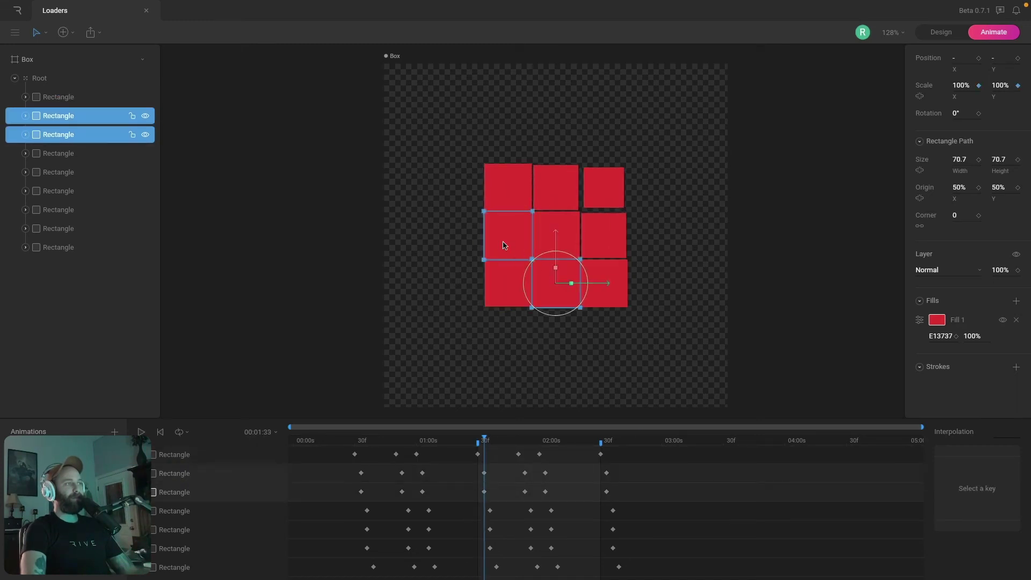
Step: Scrub to 1 second 47 frames, and examine the middle diagonal's keys and the squares towards the upper-right corner
drag(483, 441, 514, 443)
drag(483, 507, 623, 556)
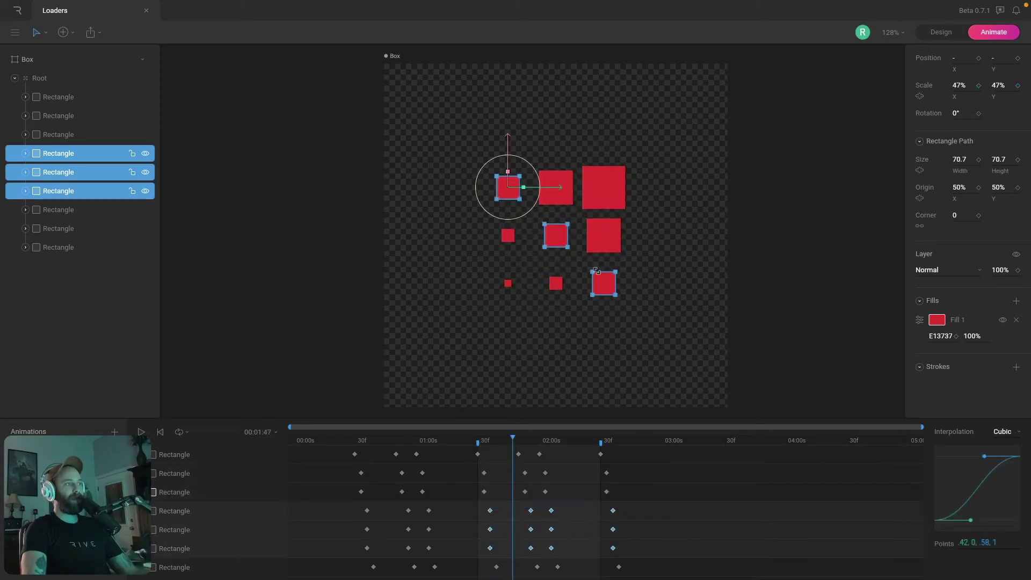
click(602, 237)
click(614, 176)
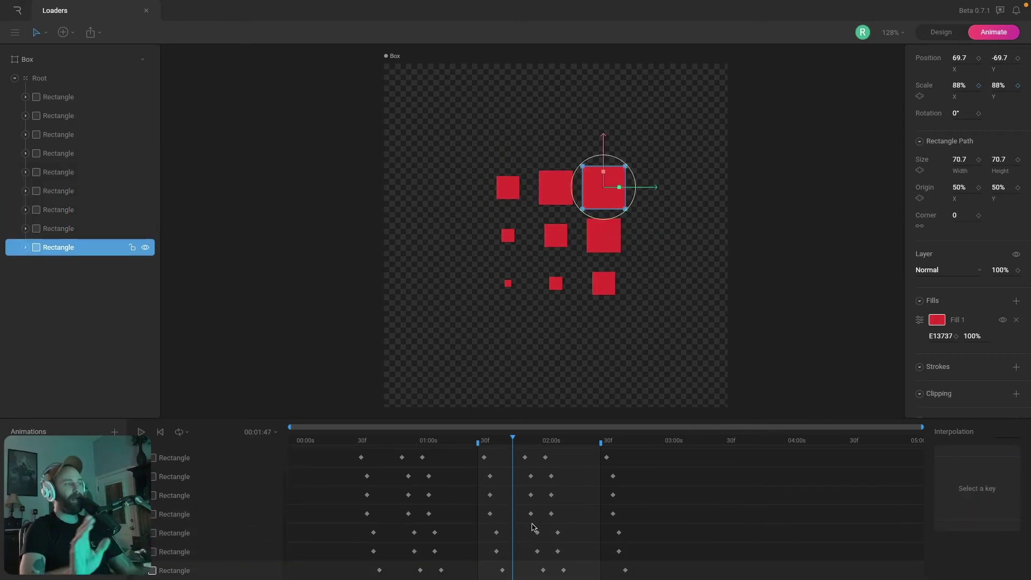
Step: Examine the lower-left square's four keys that form one cycle within the work area
scroll(533, 527, up, 1)
drag(471, 460, 677, 468)
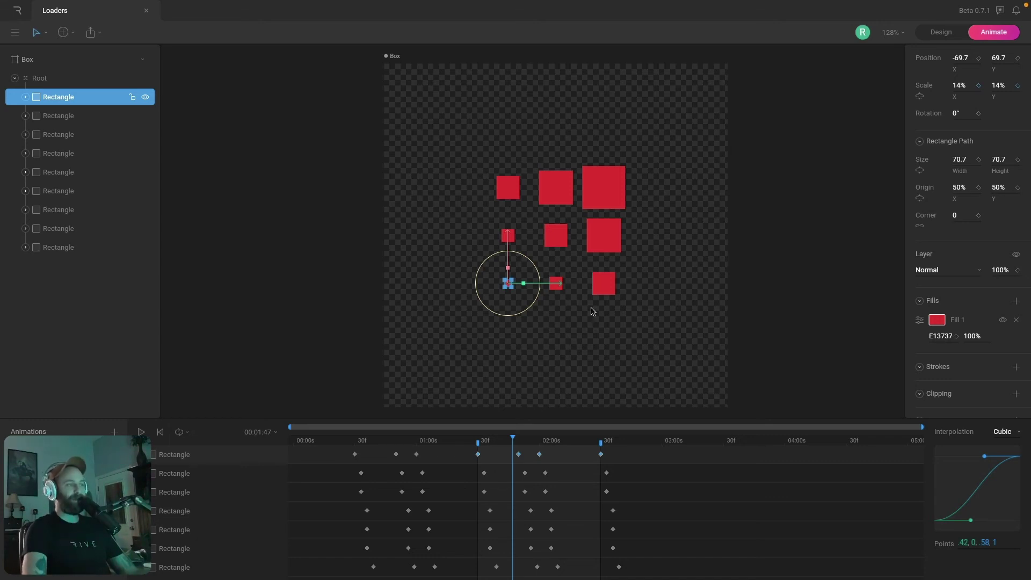
click(671, 283)
Step: Go to the Dna artboard, expand its DNA group, and open its looping animation with the playhead at 2 seconds
scroll(809, 322, right, 10)
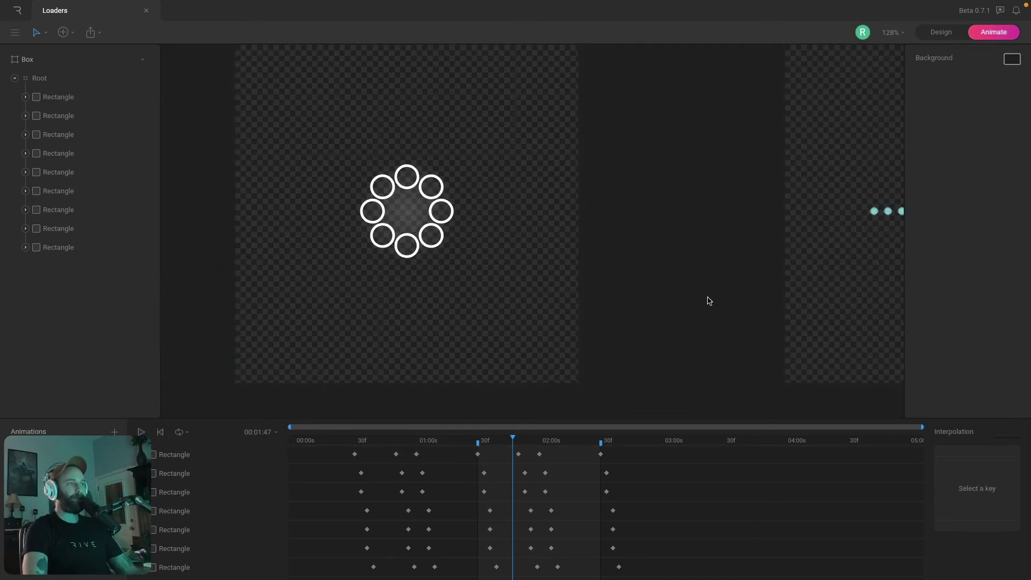
click(530, 351)
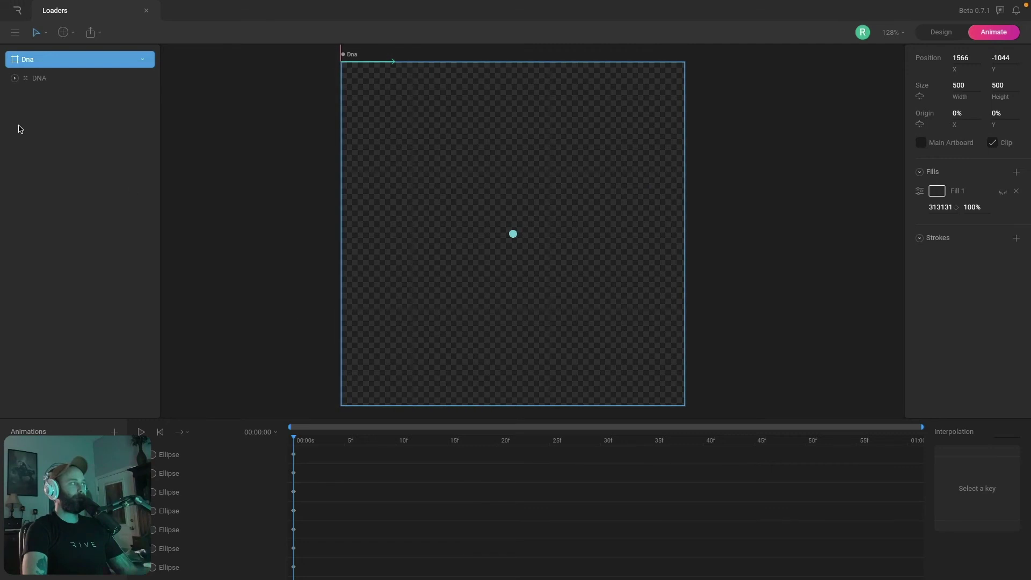
click(15, 78)
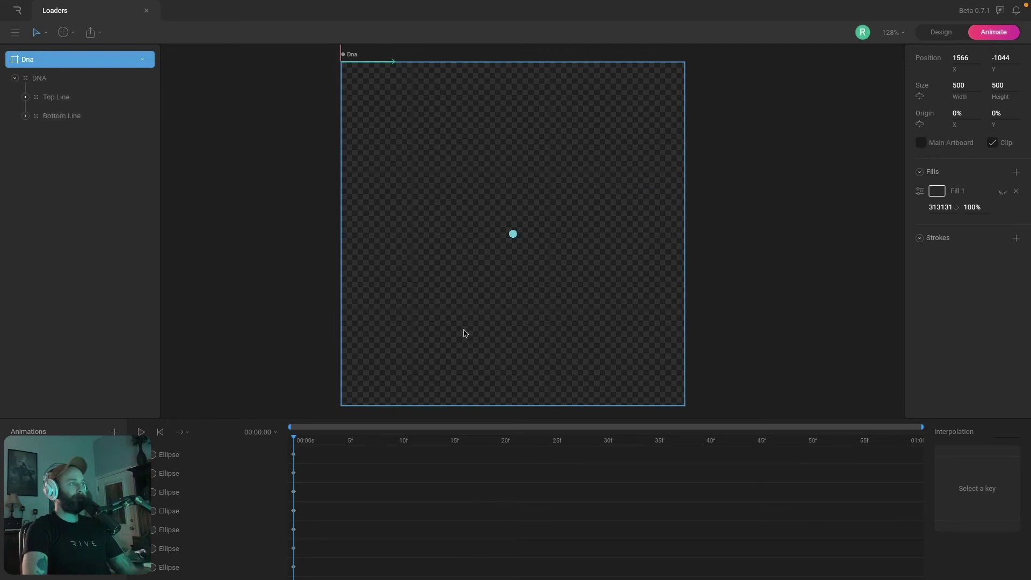
click(54, 462)
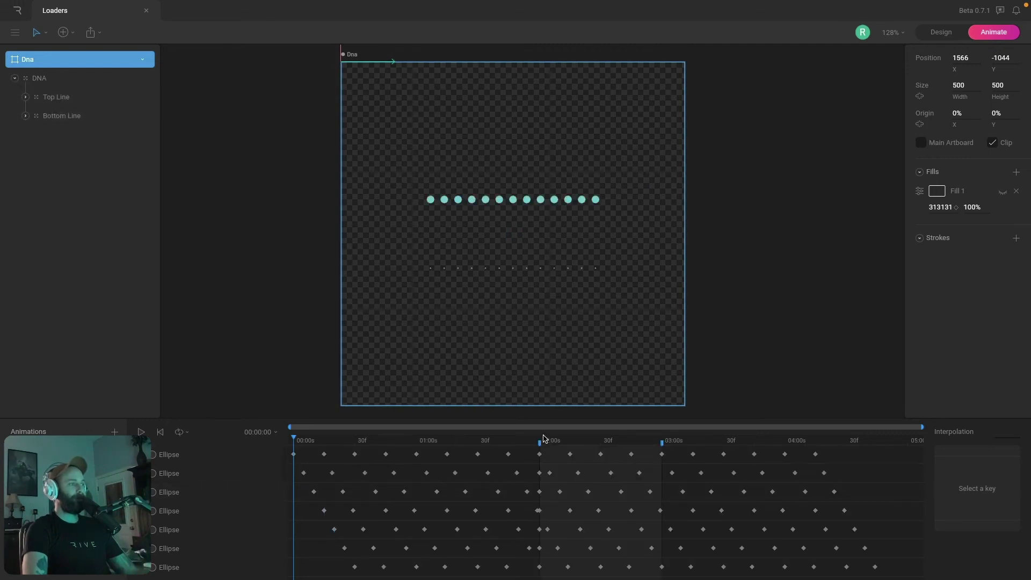
click(540, 441)
click(744, 322)
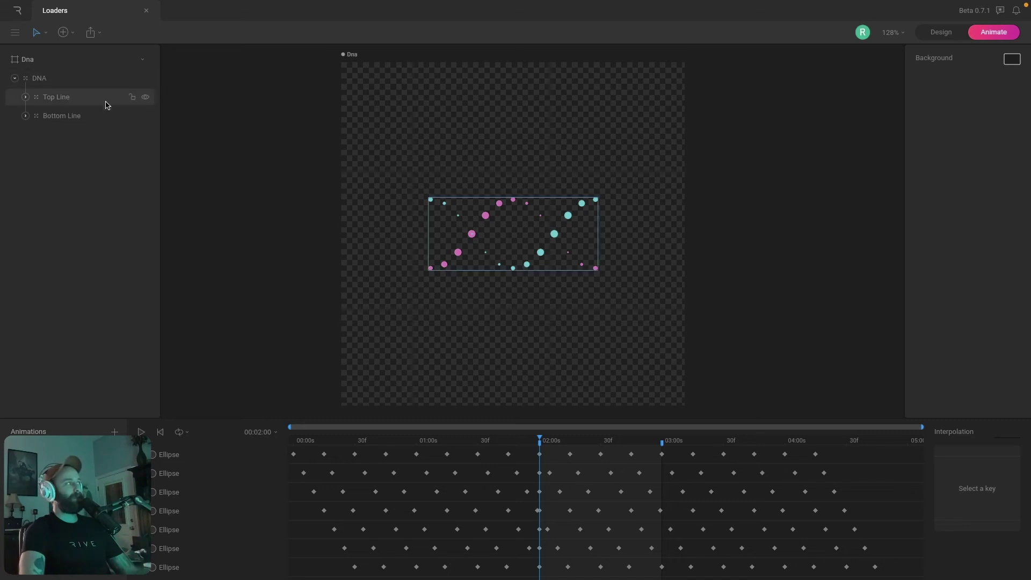
Step: Hide the Bottom Line group and examine the first ellipse of the Top Line
click(144, 116)
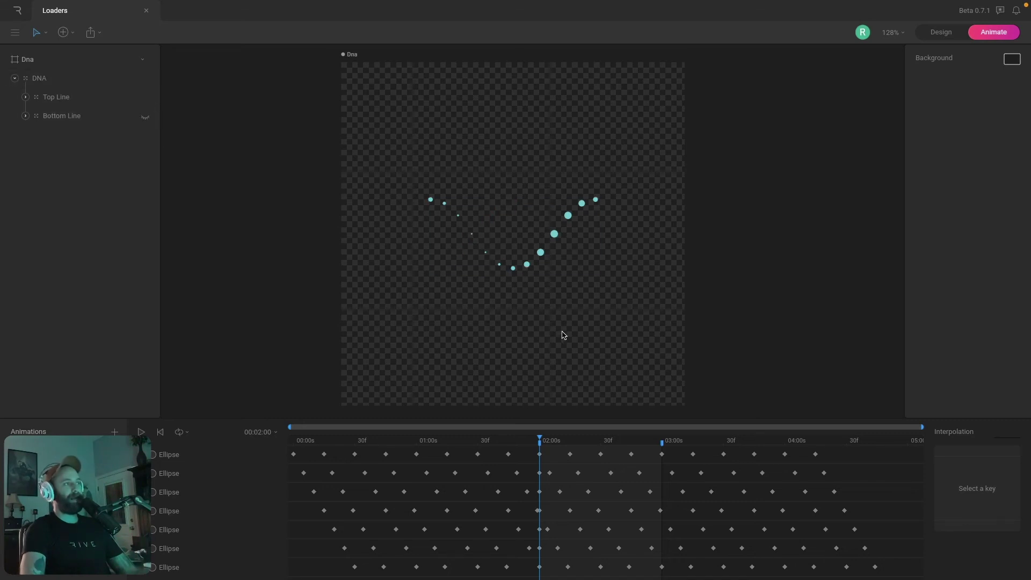
click(430, 199)
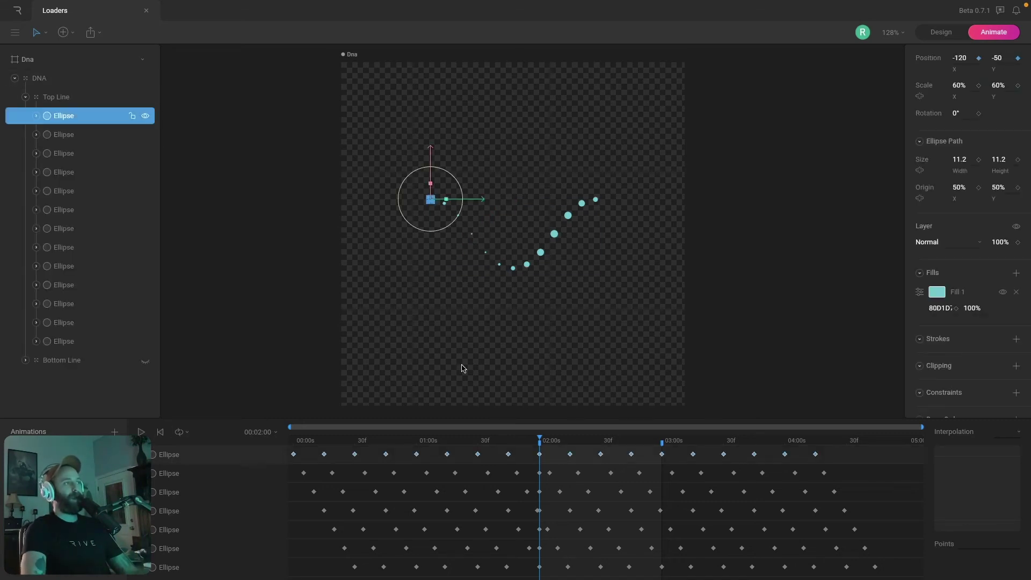
click(481, 345)
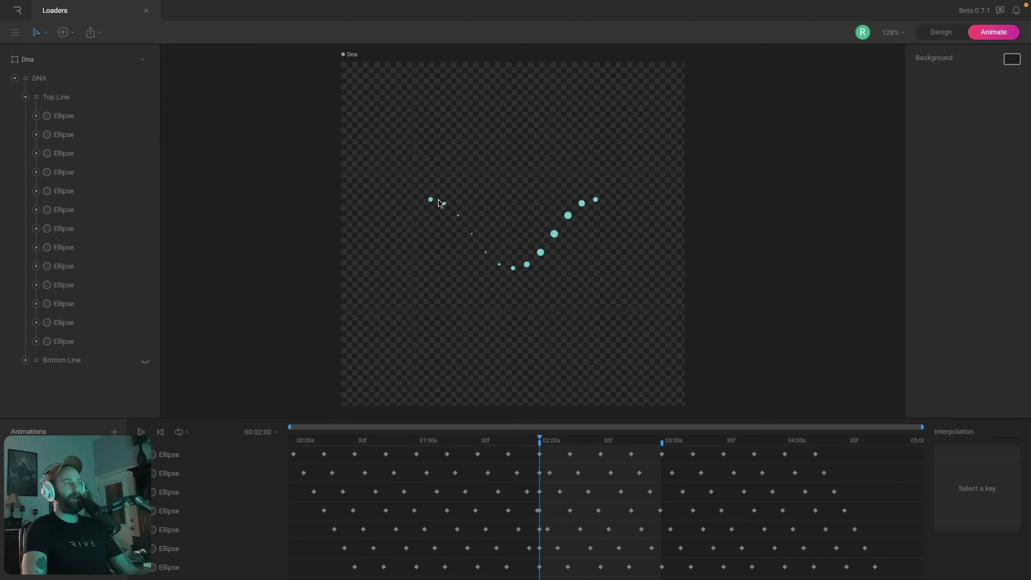
Step: Examine the Top Line's ellipses one after another, from the first to the last, at 2 seconds
click(70, 116)
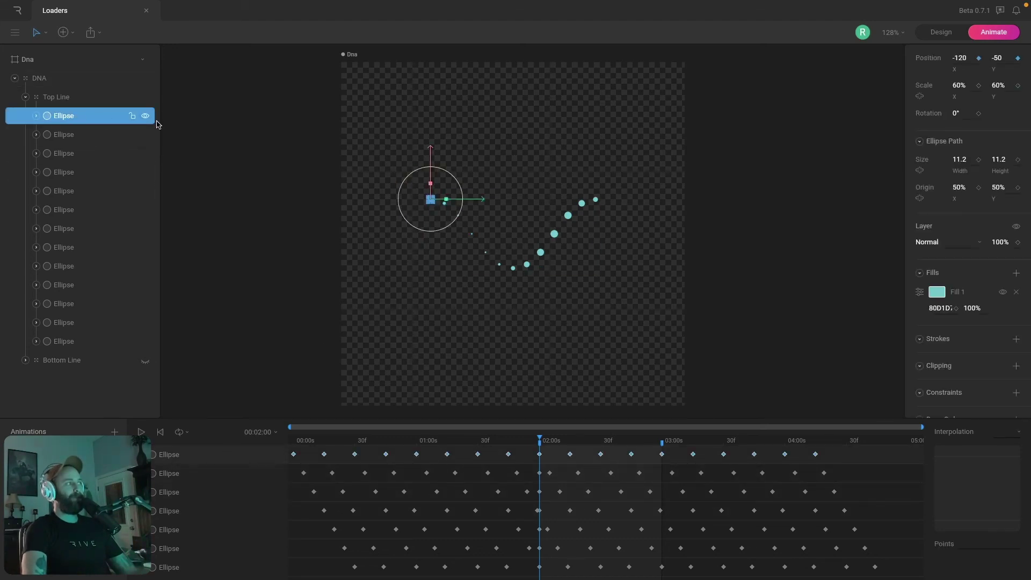
scroll(451, 229, up, 3)
click(94, 136)
click(89, 154)
click(85, 172)
click(83, 191)
click(84, 209)
click(86, 228)
click(86, 265)
click(87, 285)
click(89, 303)
click(90, 322)
click(89, 341)
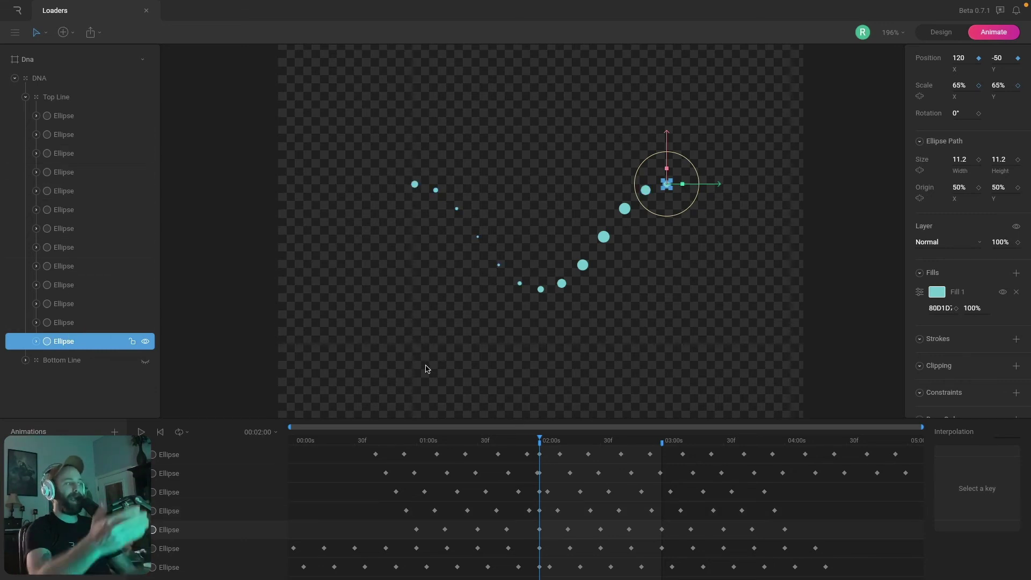
click(664, 266)
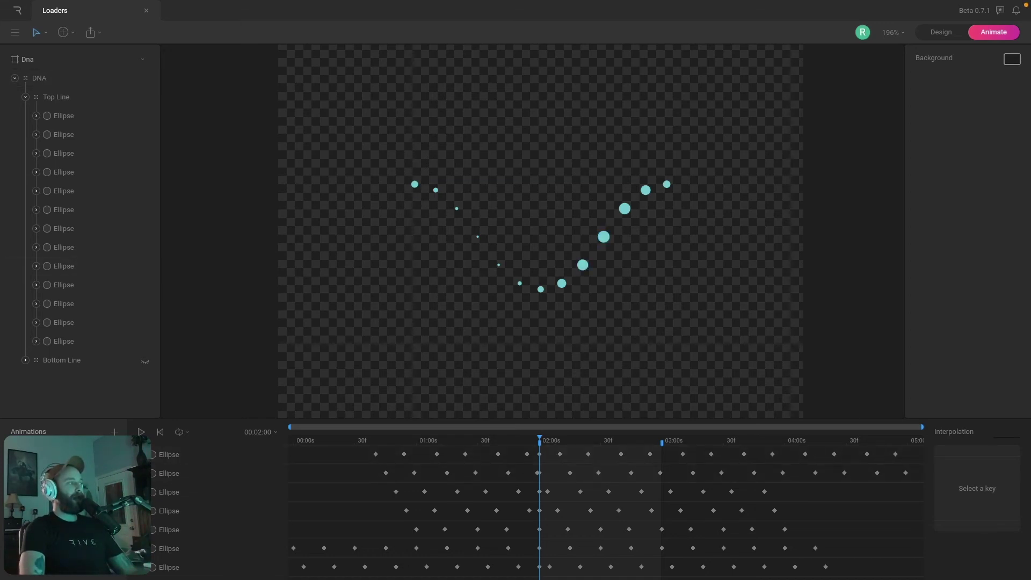
Step: Expand the first Top Line ellipse's keys, and compare its position and scale keys at 2 and 3 seconds
click(582, 265)
click(154, 455)
click(437, 493)
click(527, 490)
drag(527, 487, 675, 512)
drag(540, 441, 662, 461)
Step: Line up the first ellipse's scale keys with its Y position keys, and scrub from 2 to 3 seconds
drag(320, 507, 819, 521)
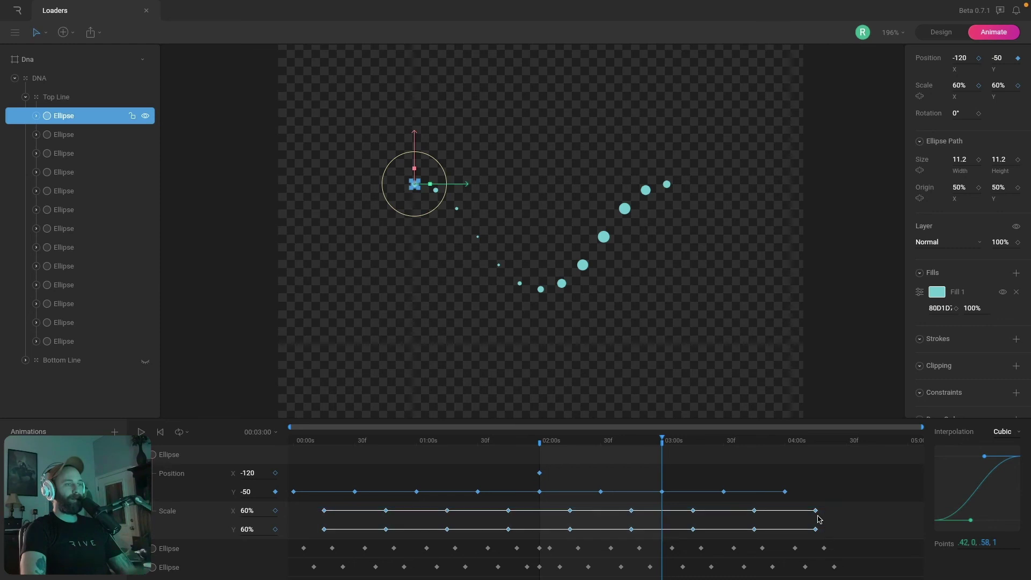
key(ctrl+z)
drag(551, 444, 662, 445)
drag(528, 509, 567, 531)
click(539, 442)
drag(541, 441, 662, 441)
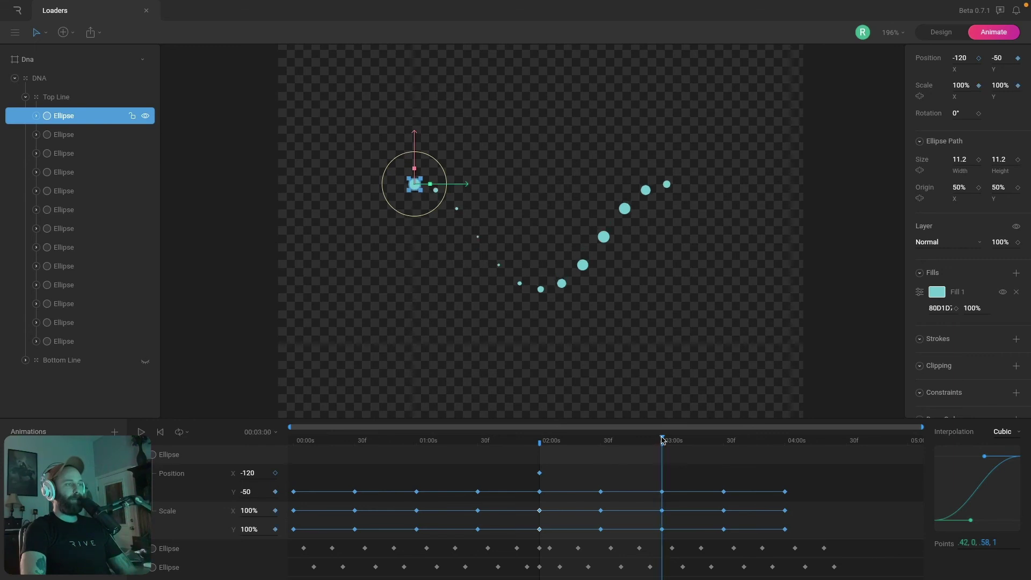
Step: Move all the first ellipse's scale keys back to 15 frames after its Y position keys, and collapse its rows
drag(797, 509, 290, 542)
drag(539, 510, 573, 512)
click(153, 454)
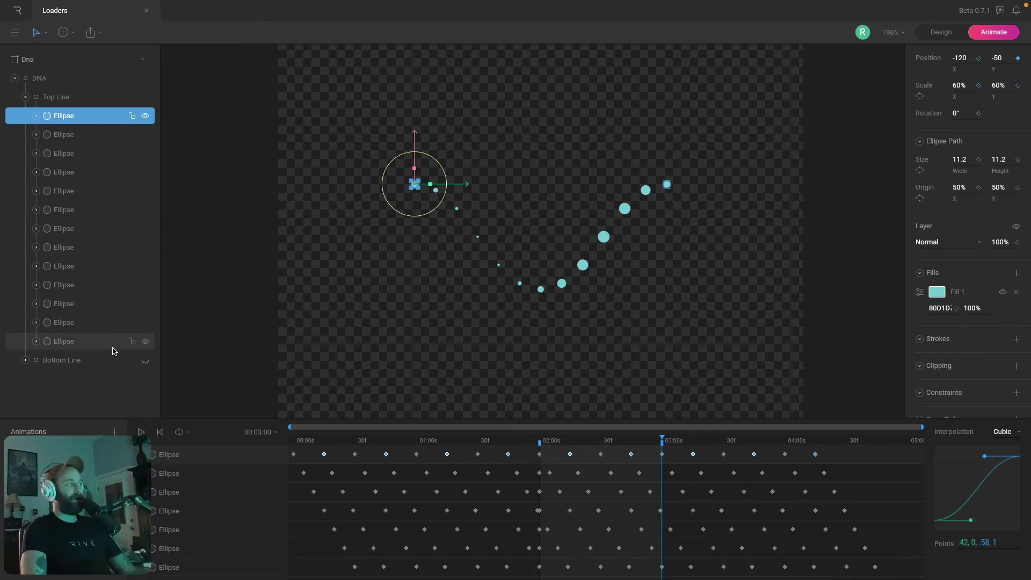
Step: Compare the keys of the first and last ellipses in the Top Line group
shift+click(83, 342)
click(80, 117)
click(84, 342)
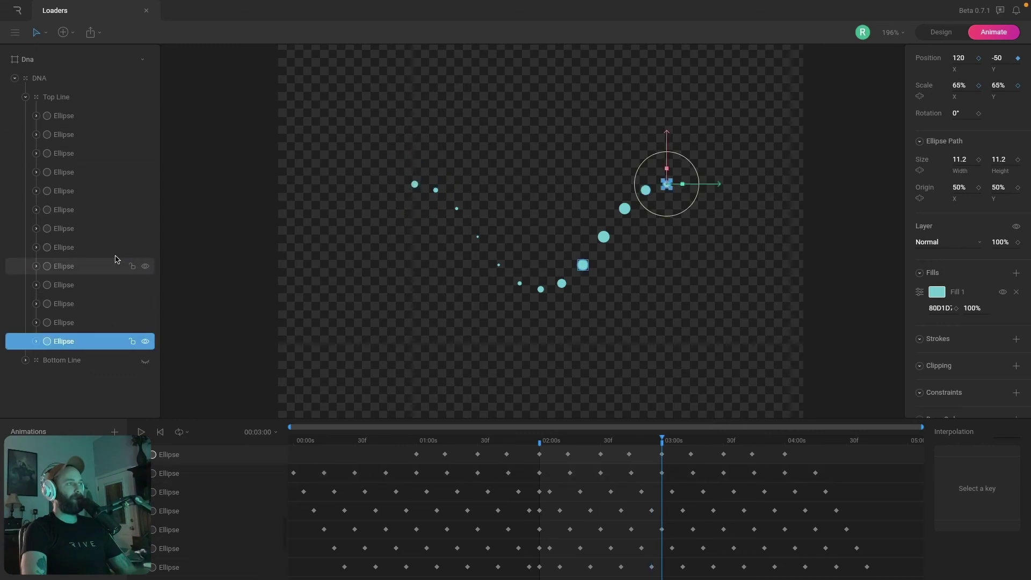
Step: Show the keys of all the Top Line ellipses together, and move the playhead back to 2 seconds
click(97, 115)
shift+click(86, 341)
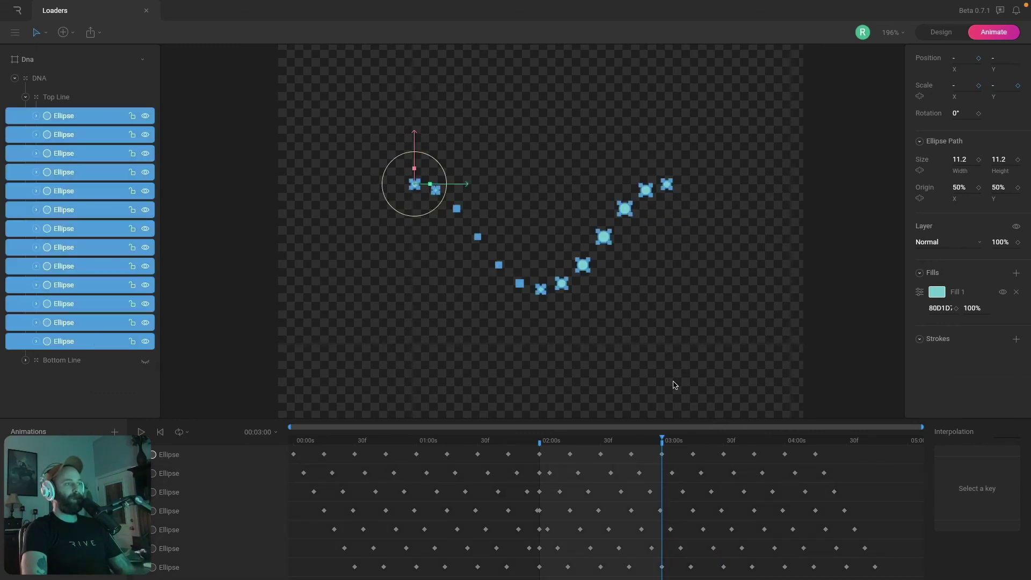
click(539, 440)
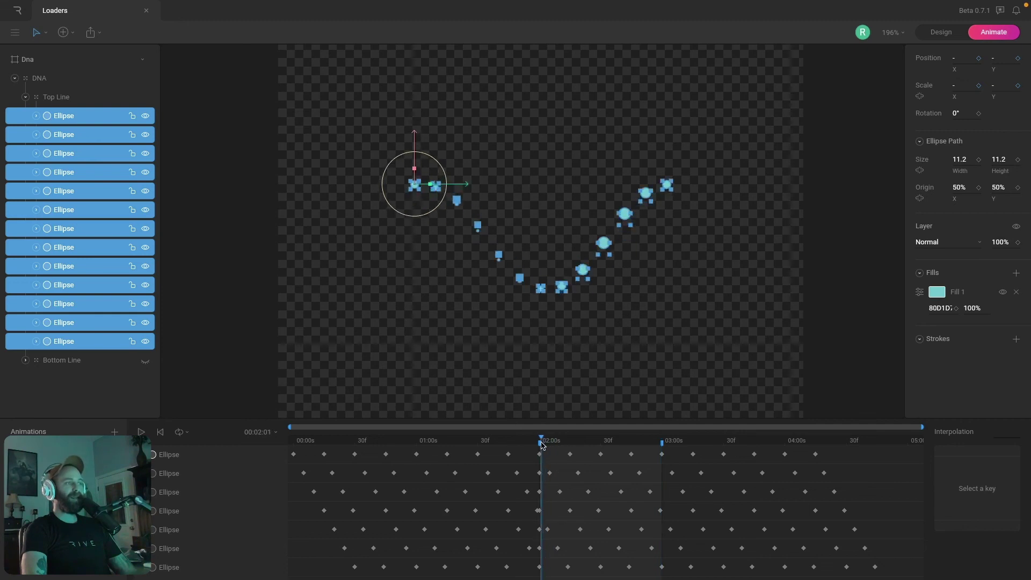
click(616, 354)
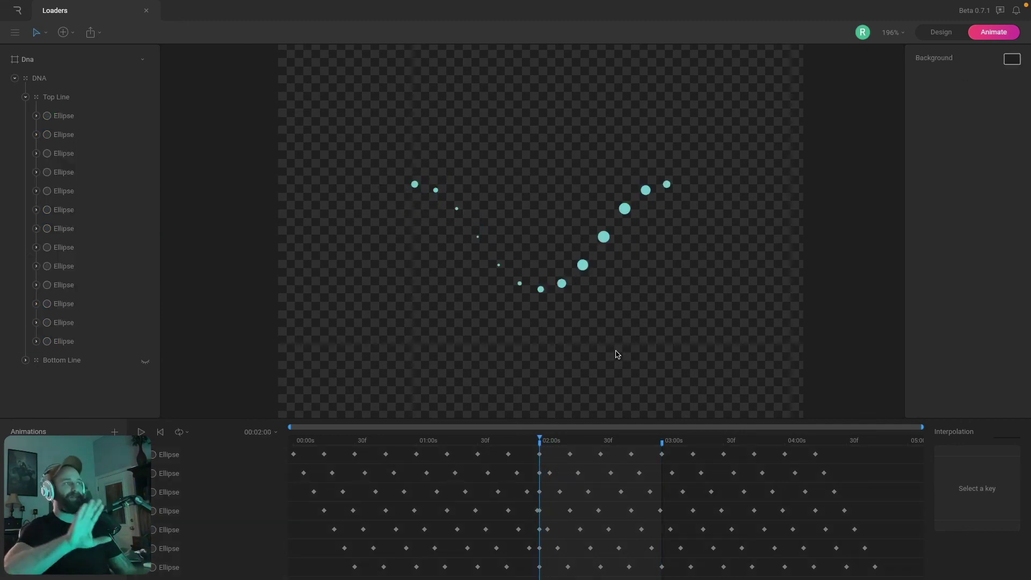
Step: Inspect individual ellipses along the descending part of the wave, and preview the Top Line motion from 2 seconds
click(427, 194)
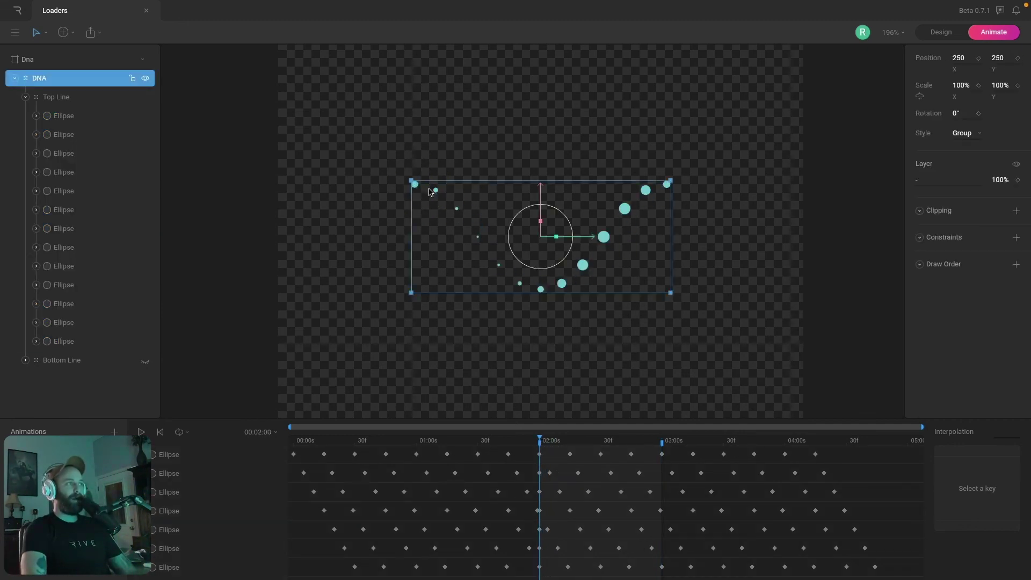
double_click(435, 191)
click(456, 209)
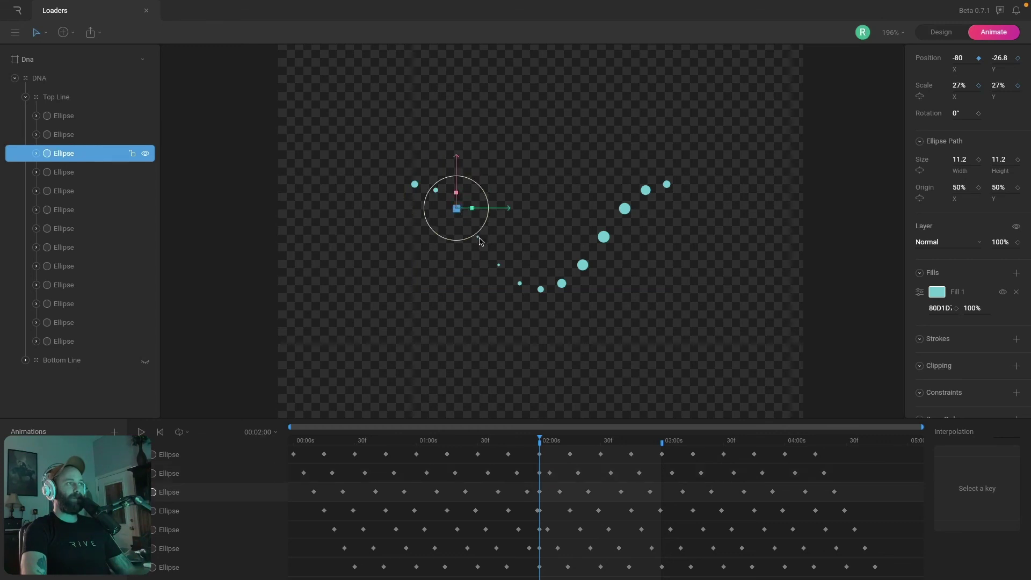
click(499, 267)
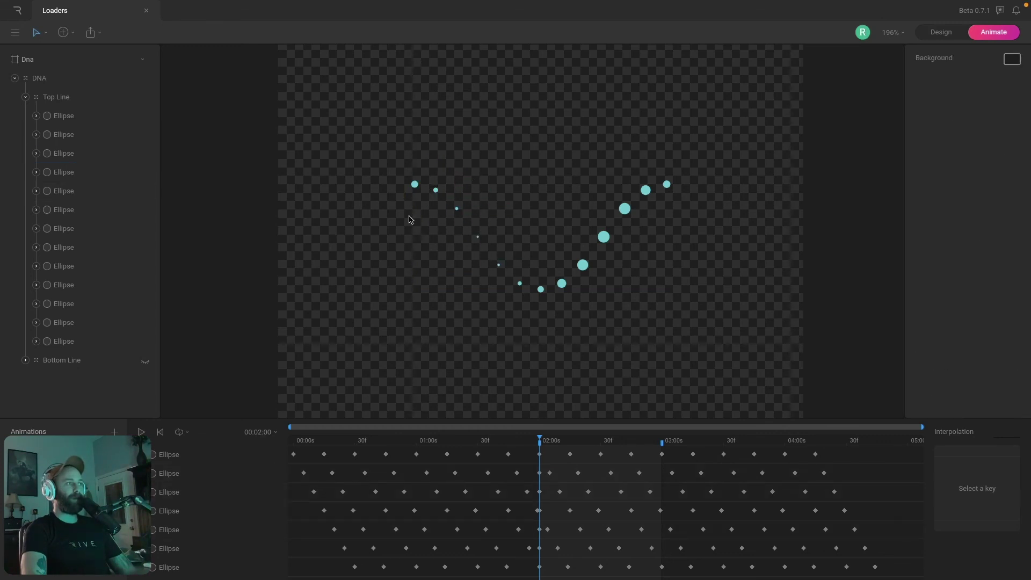
key(space)
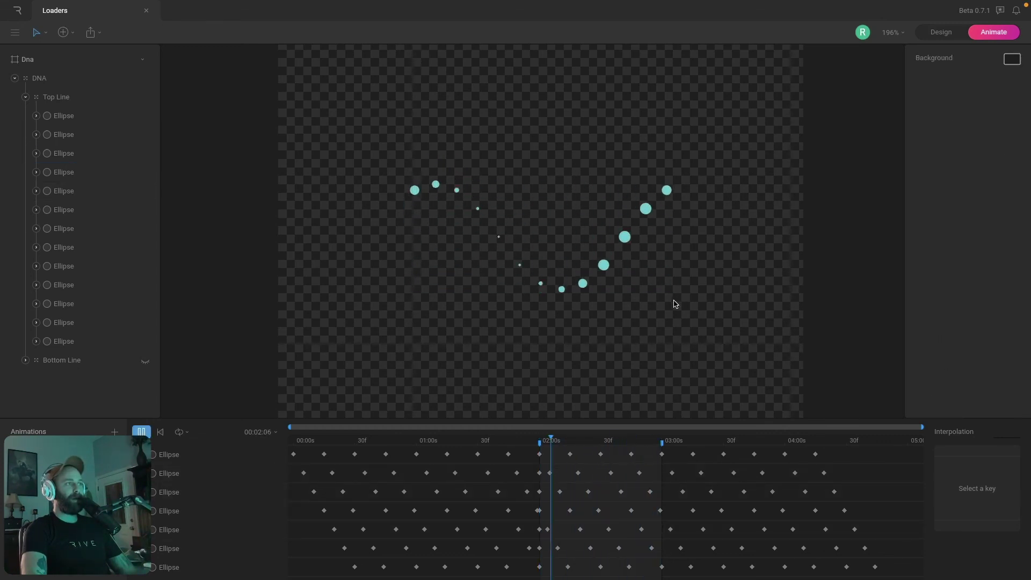
drag(552, 443, 539, 442)
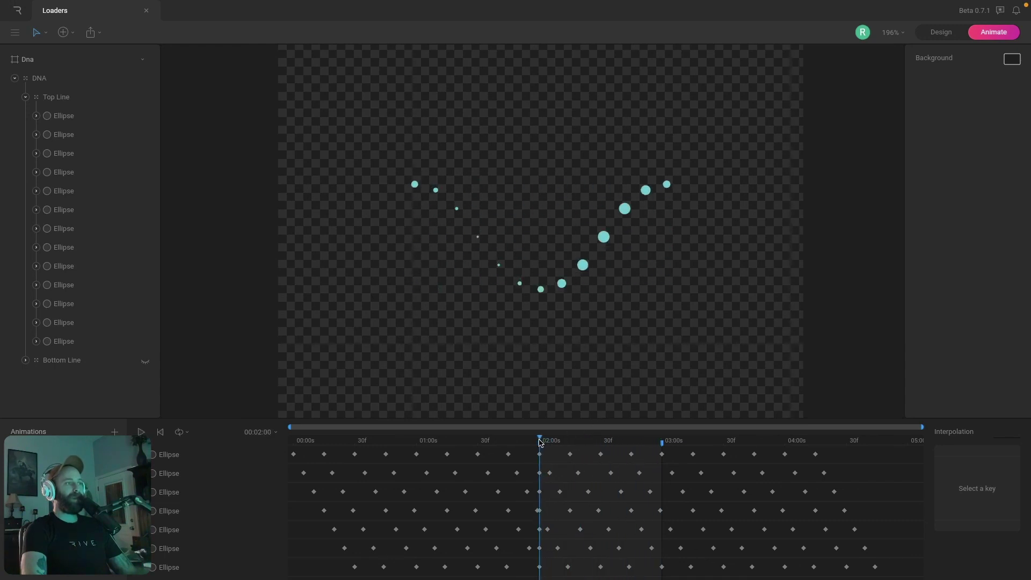
Step: Try shifting all of the second Top Line ellipse's keys along the timeline relative to the first ellipse's keys
drag(835, 472, 283, 486)
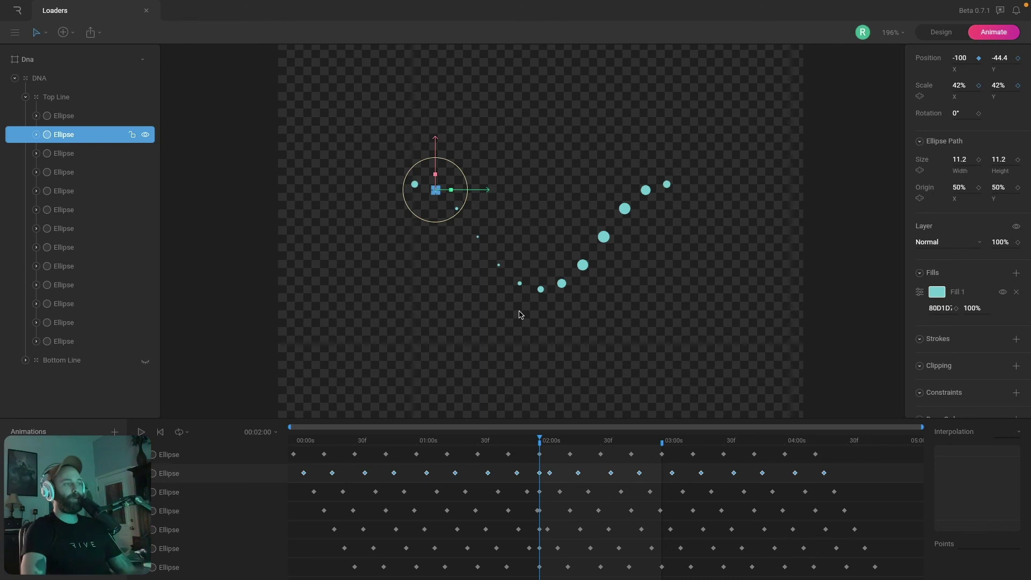
drag(541, 475, 561, 477)
click(627, 357)
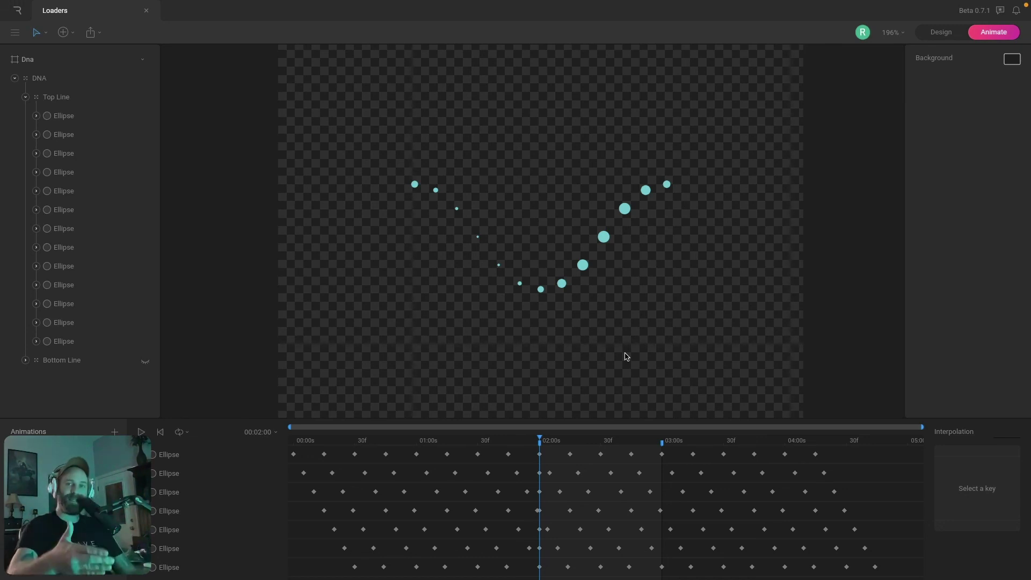
drag(837, 465, 267, 482)
mouse_move(334, 476)
mouse_down()
mouse_move(342, 476)
mouse_move(333, 476)
mouse_up()
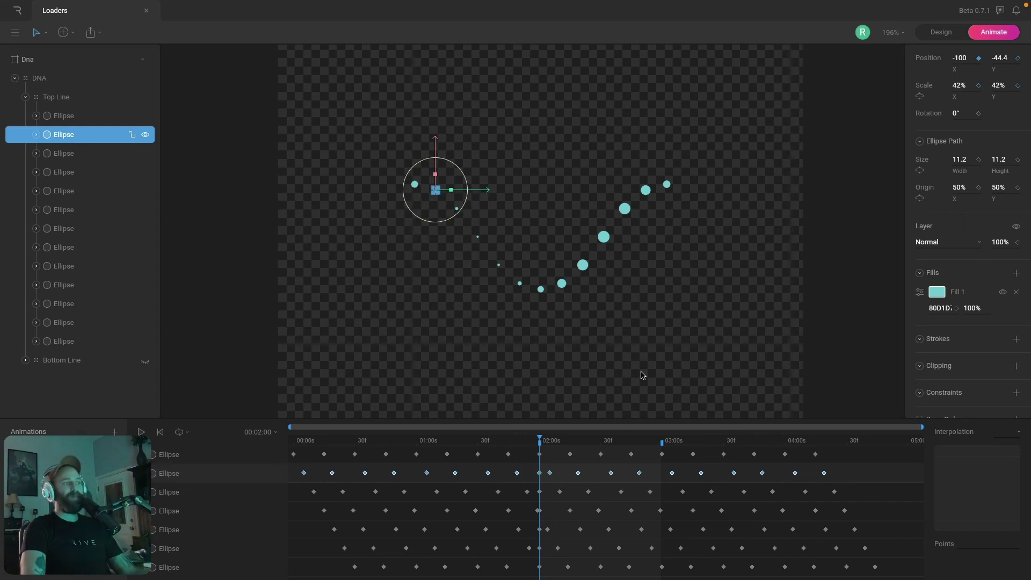
click(806, 316)
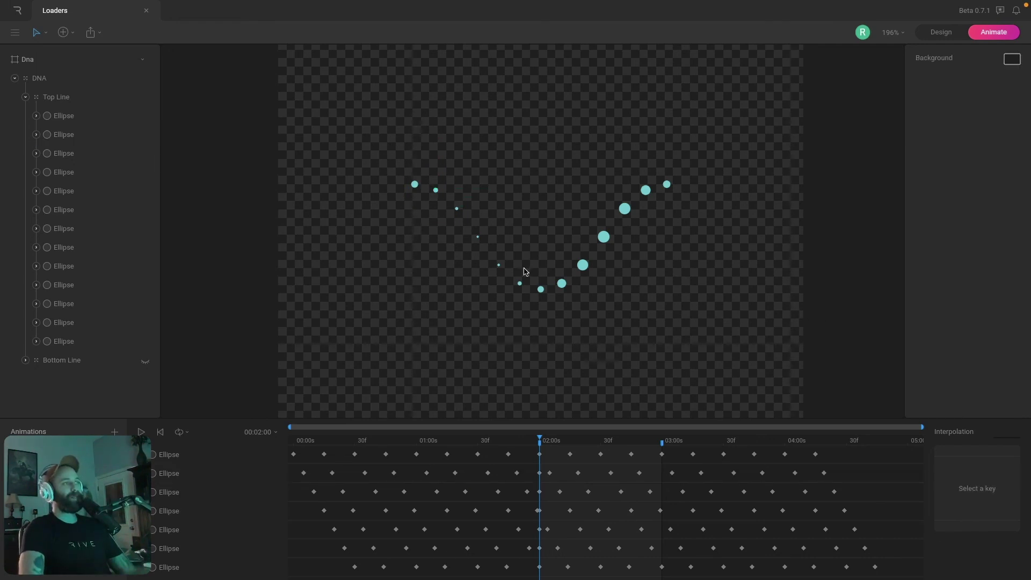
Step: Collapse the Top Line group, and hide it while making the Bottom Line group visible
click(27, 98)
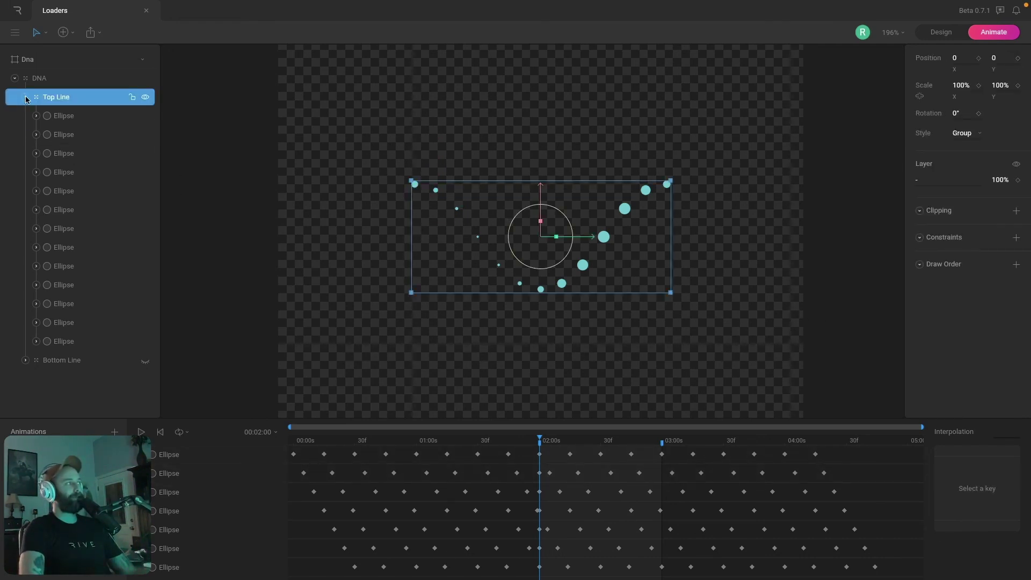
click(26, 98)
click(204, 147)
click(145, 117)
click(145, 99)
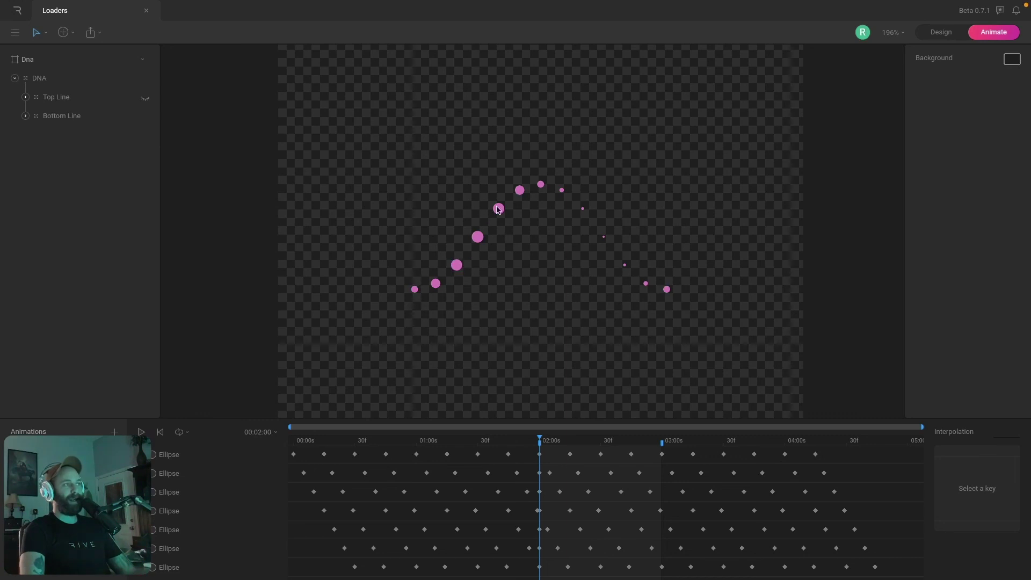
click(68, 116)
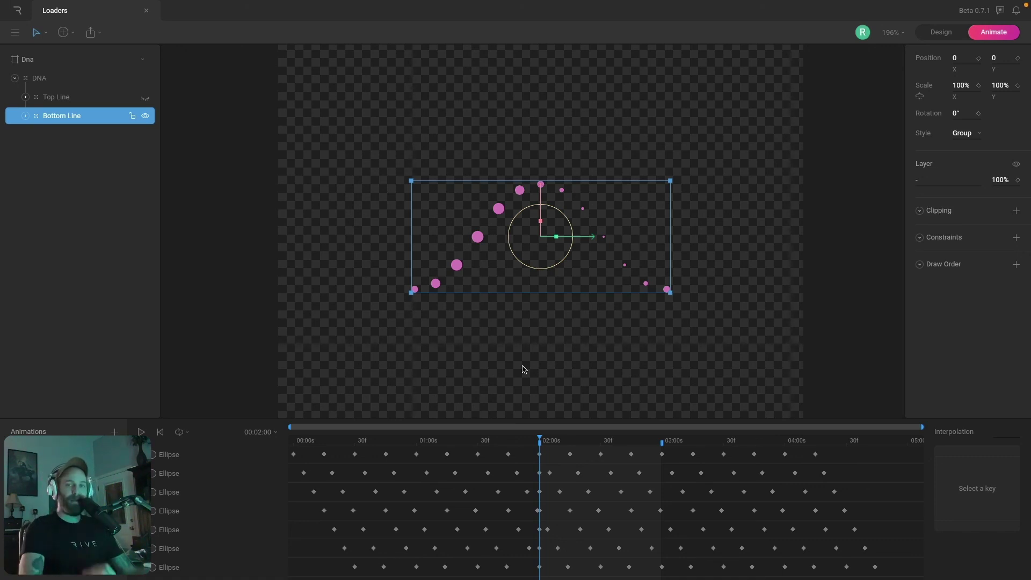
click(549, 369)
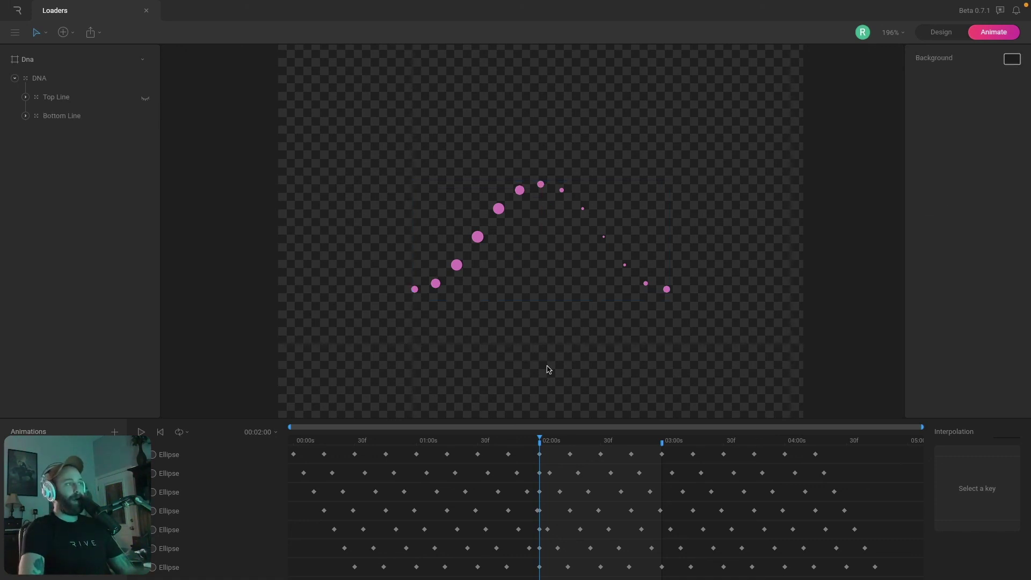